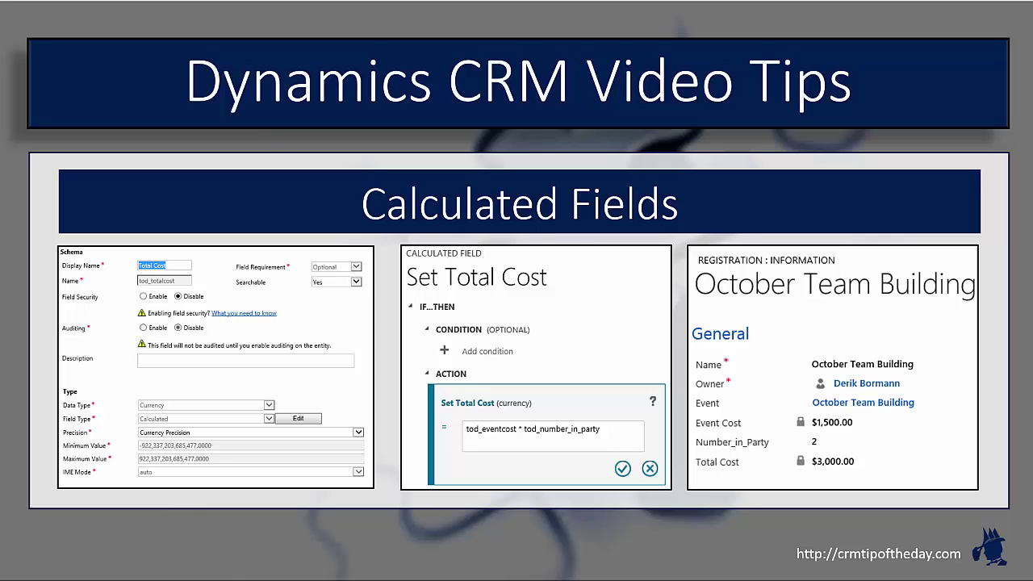
Switch to Dynamics CRM, open the Tip of the Day solution and browse the Registration entity's fields
key(alt+Tab)
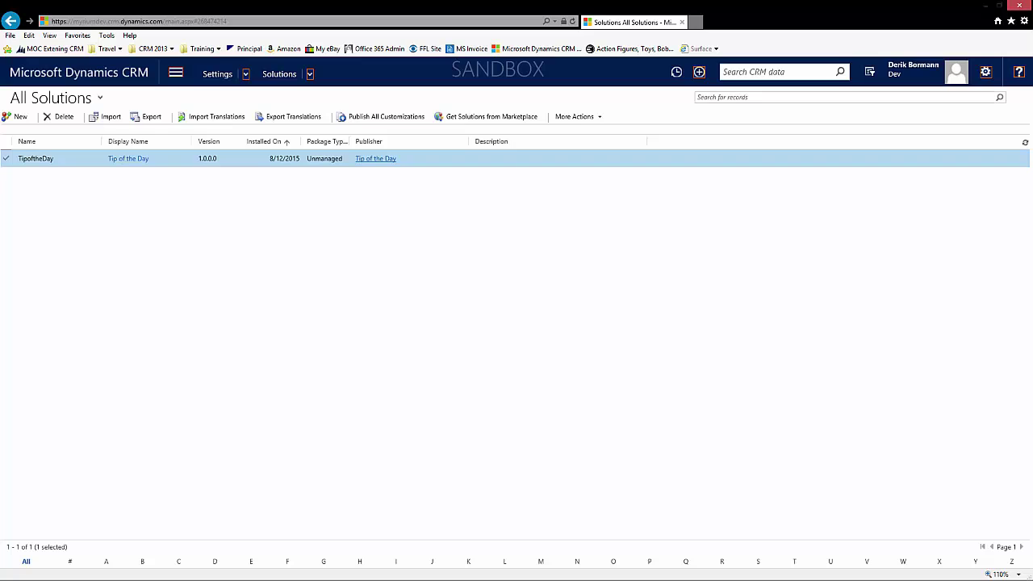
double_click(185, 160)
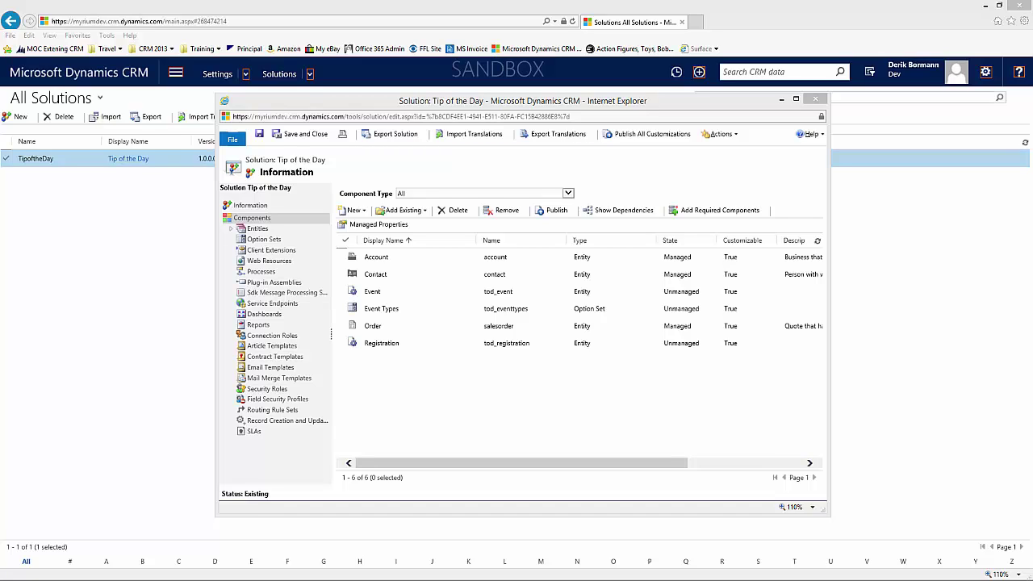
double_click(396, 344)
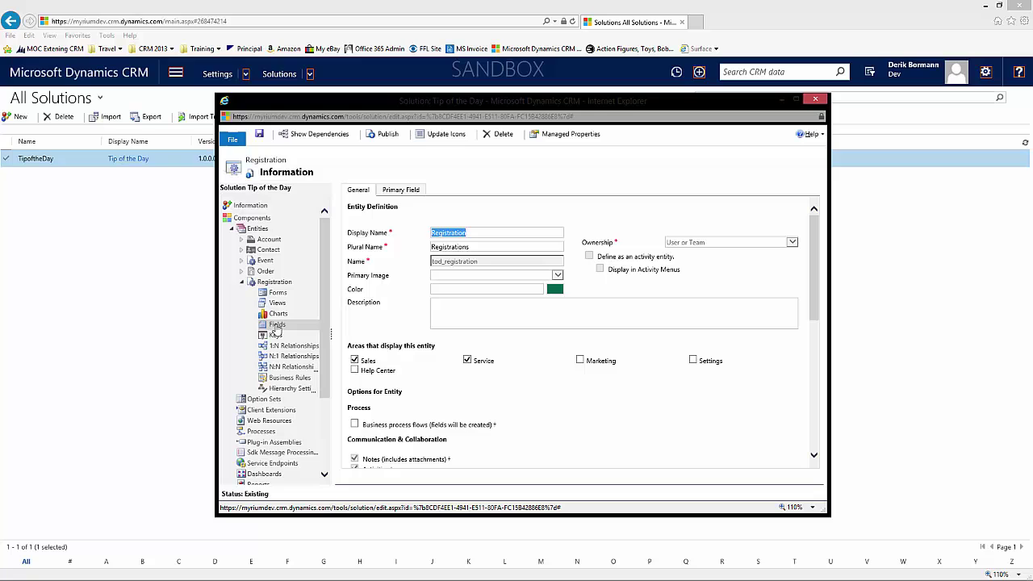
click(275, 326)
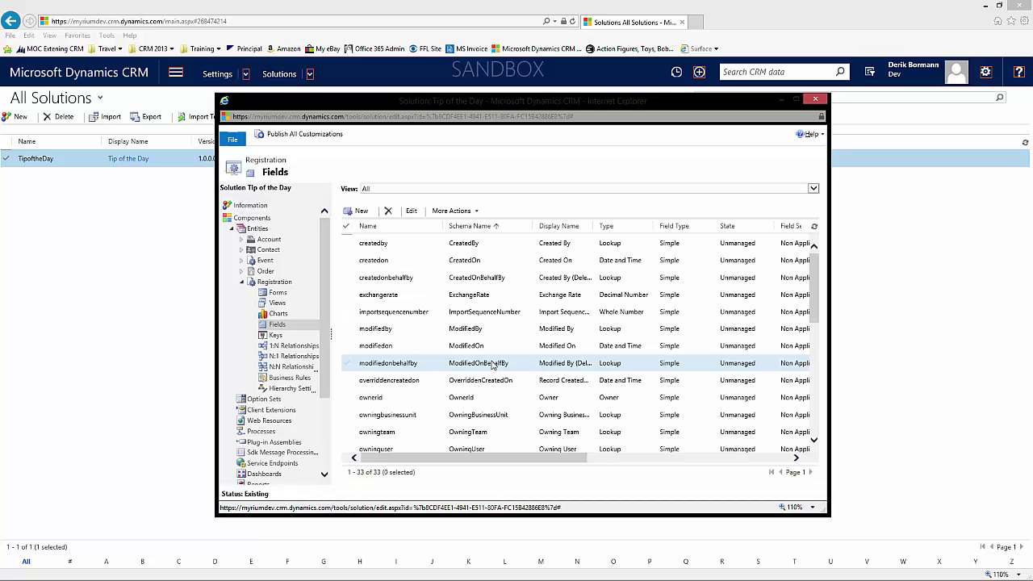
scroll(489, 364, down, 4)
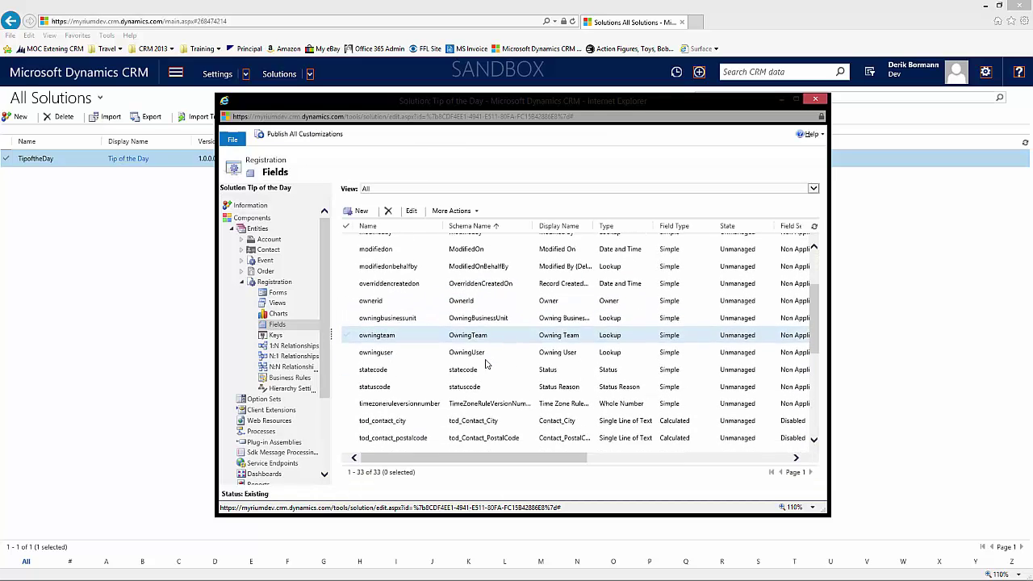
scroll(487, 365, down, 3)
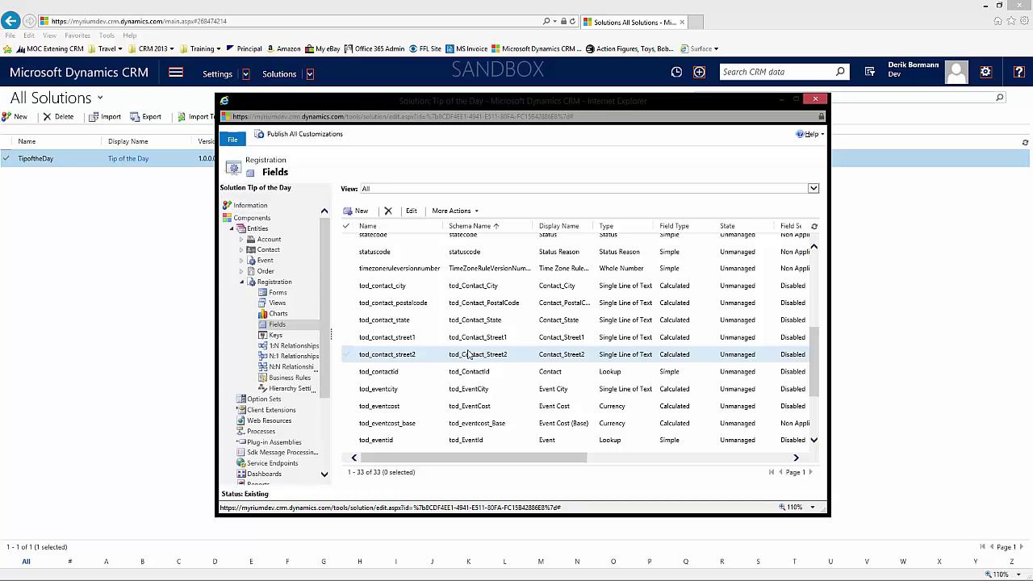
scroll(466, 355, down, 2)
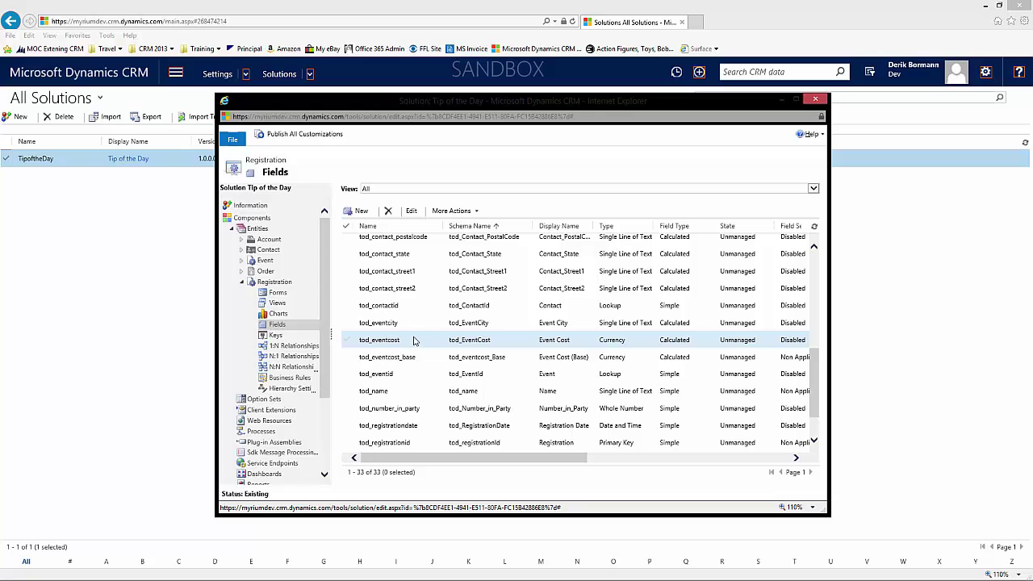
Set up a new Registration field named Total Cost with data type Currency and field type Calculated
click(362, 212)
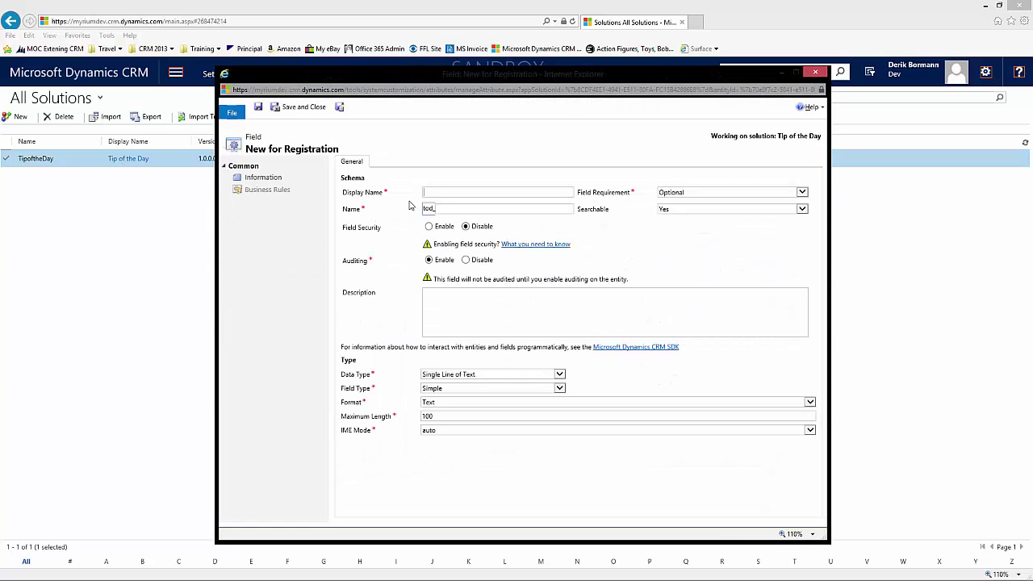
text(otal Cost)
key(Tab)
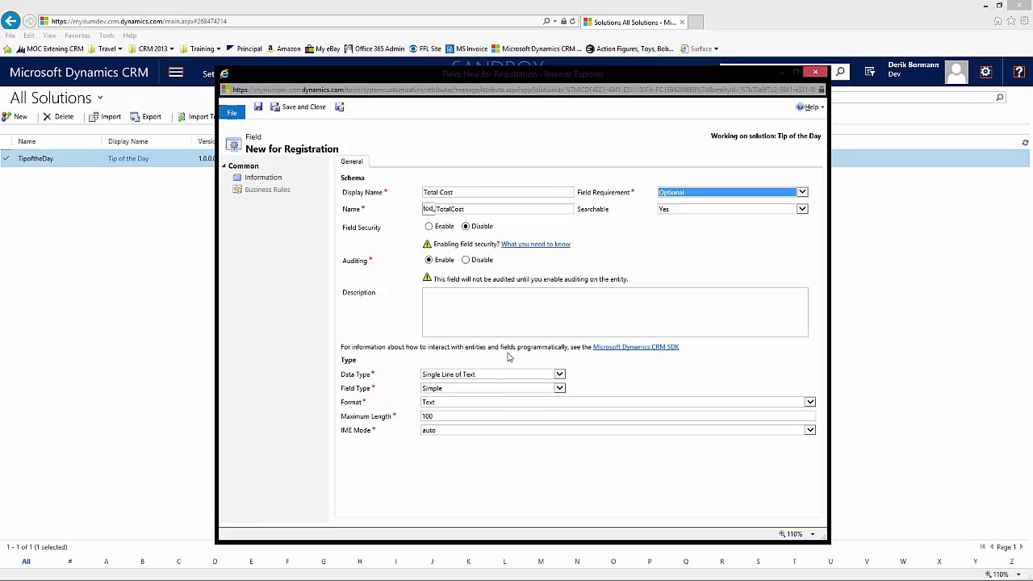
click(550, 377)
click(550, 377)
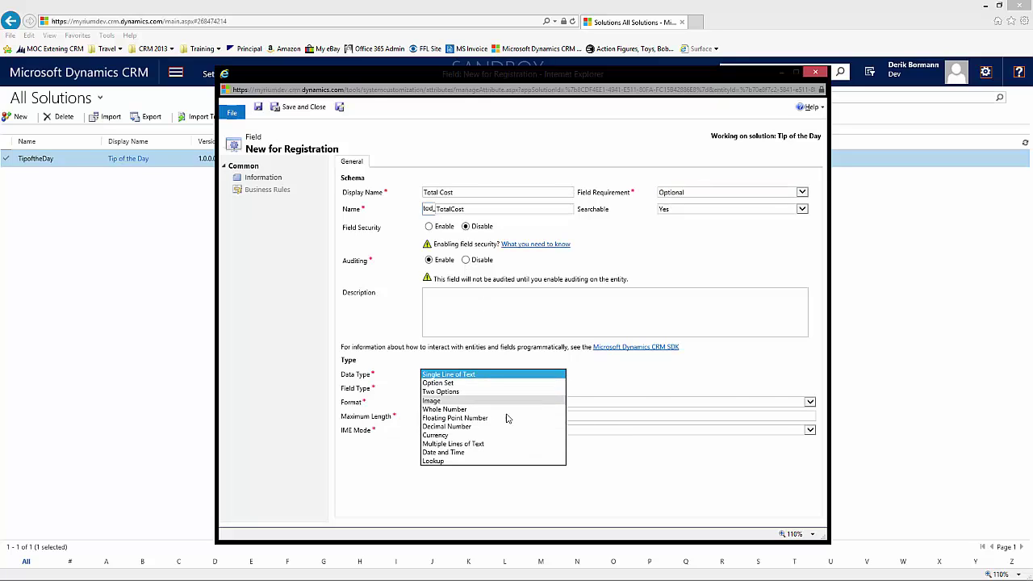
click(505, 439)
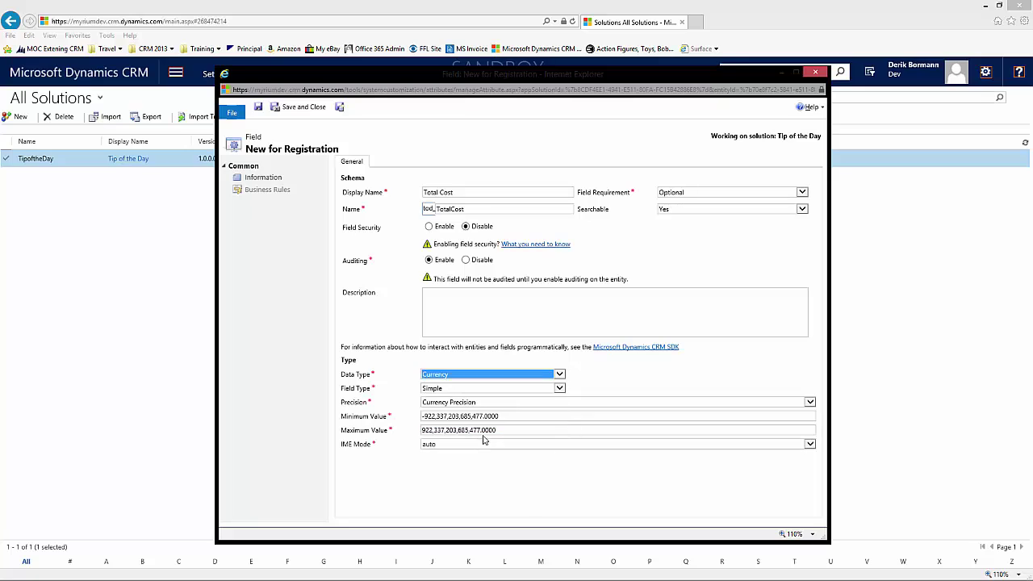
click(559, 388)
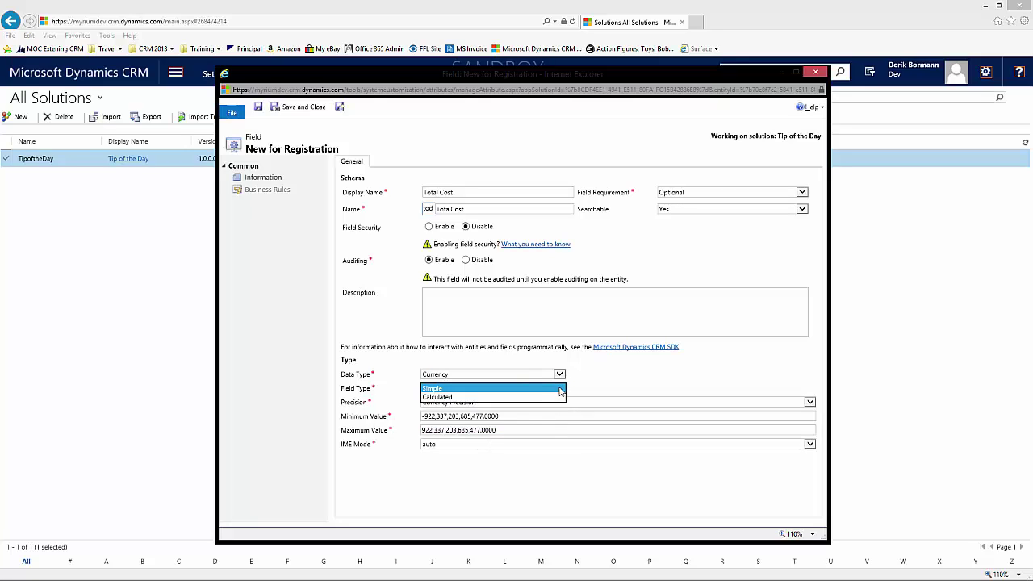
click(452, 398)
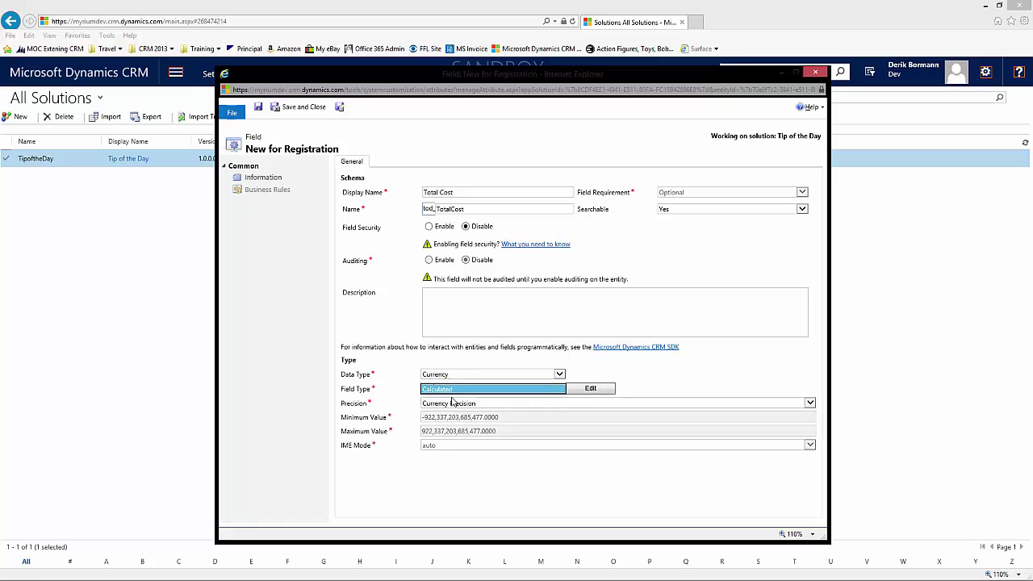
Open the Total Cost calculation and add an action whose formula begins with the tod_eventcost field
click(599, 389)
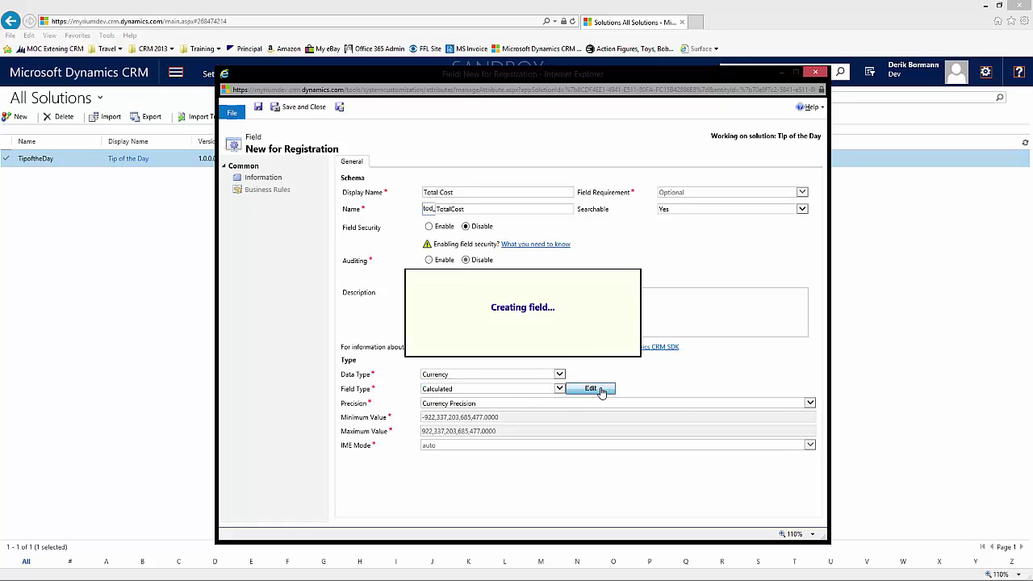
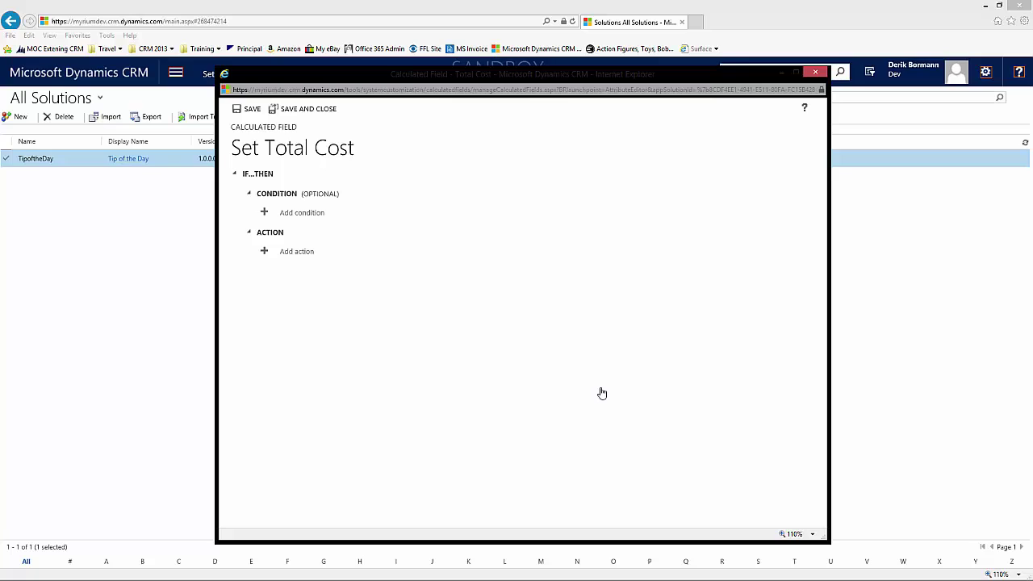
click(271, 255)
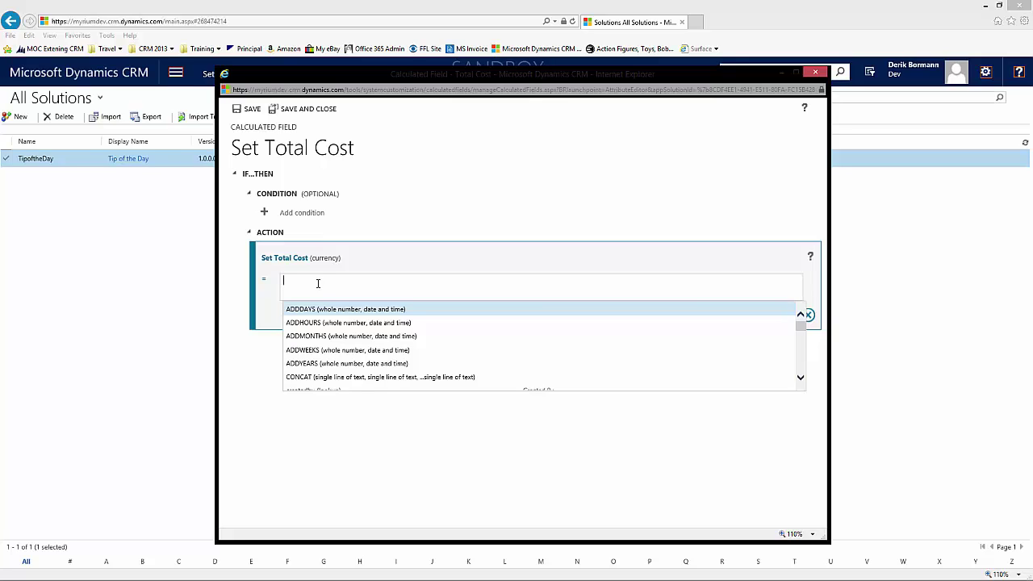
text(Ev)
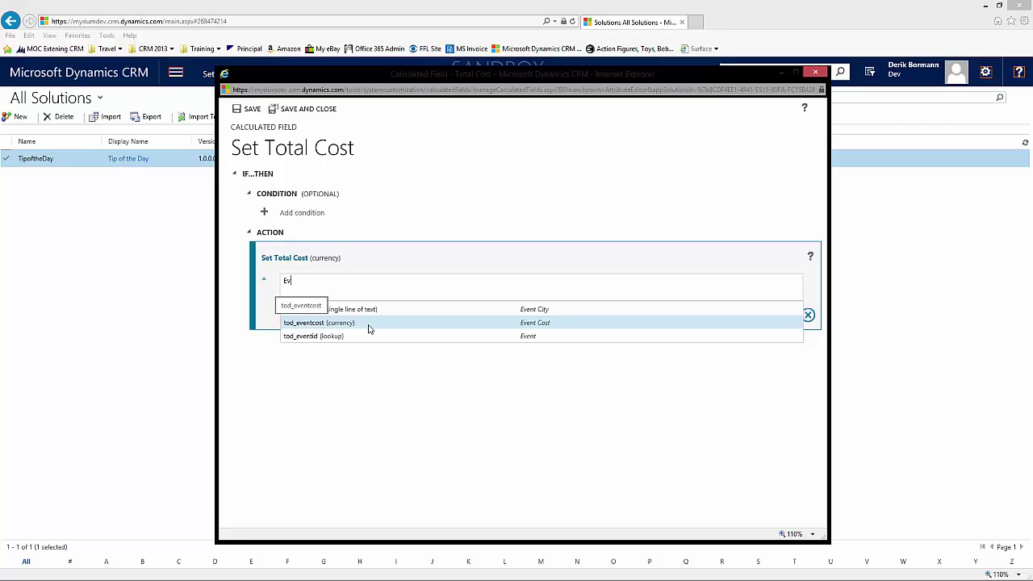
click(369, 324)
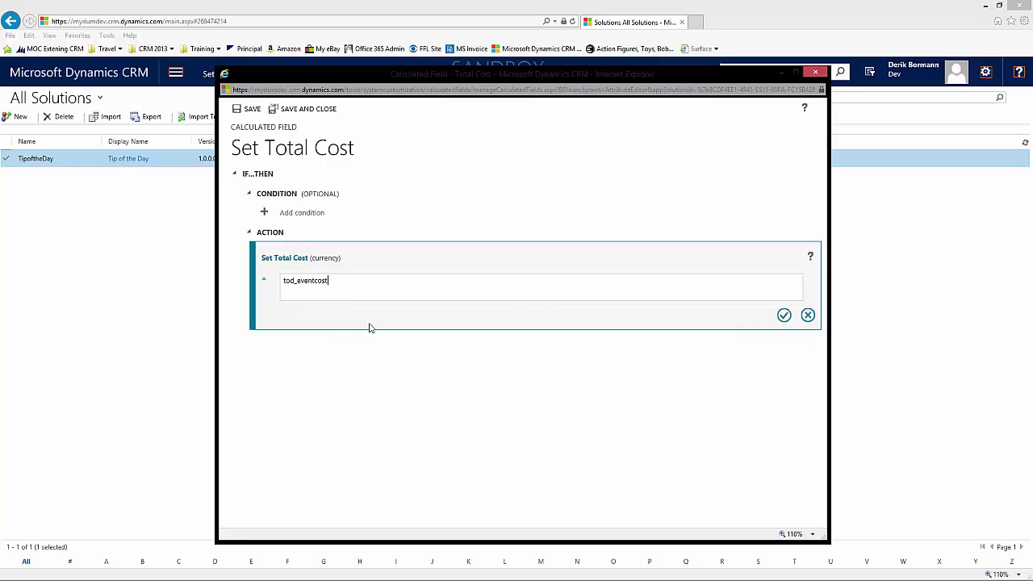
Multiply tod_eventcost by tod_number_in_party in the action's formula, accept the action, and save and close the calculation
text(*)
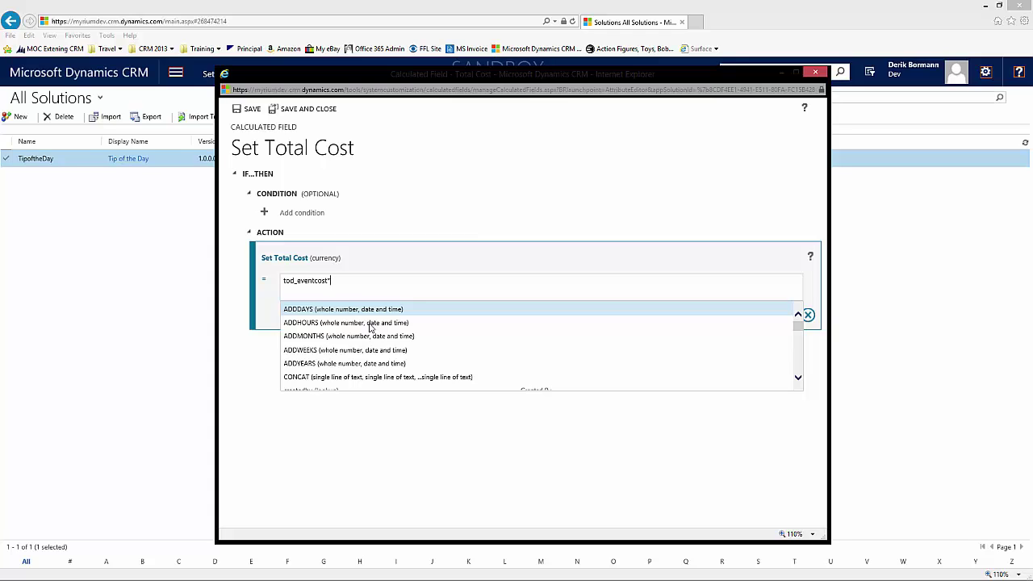
text(Nu)
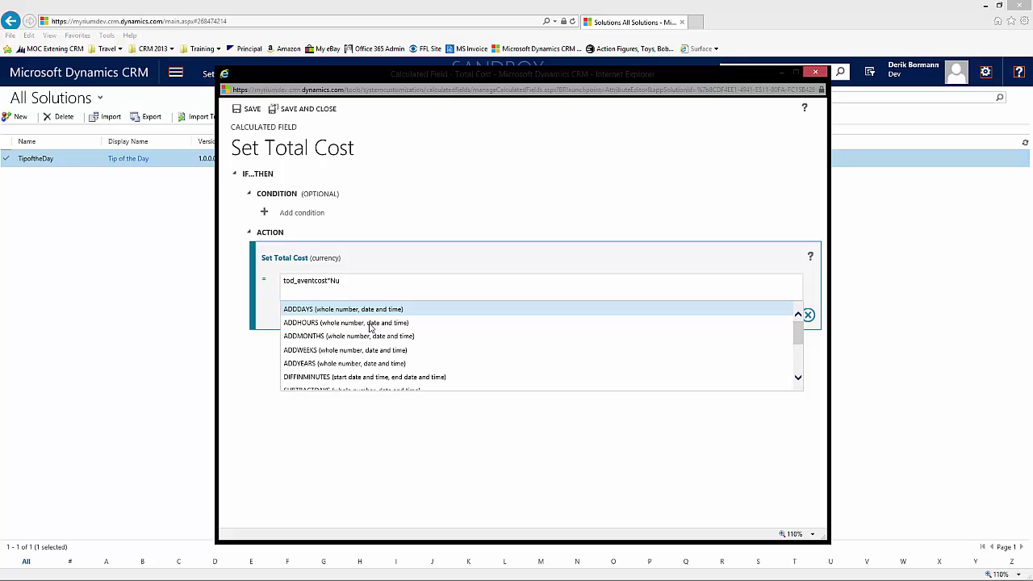
key(BackSpace)
key(BackSpace)
text(tod)
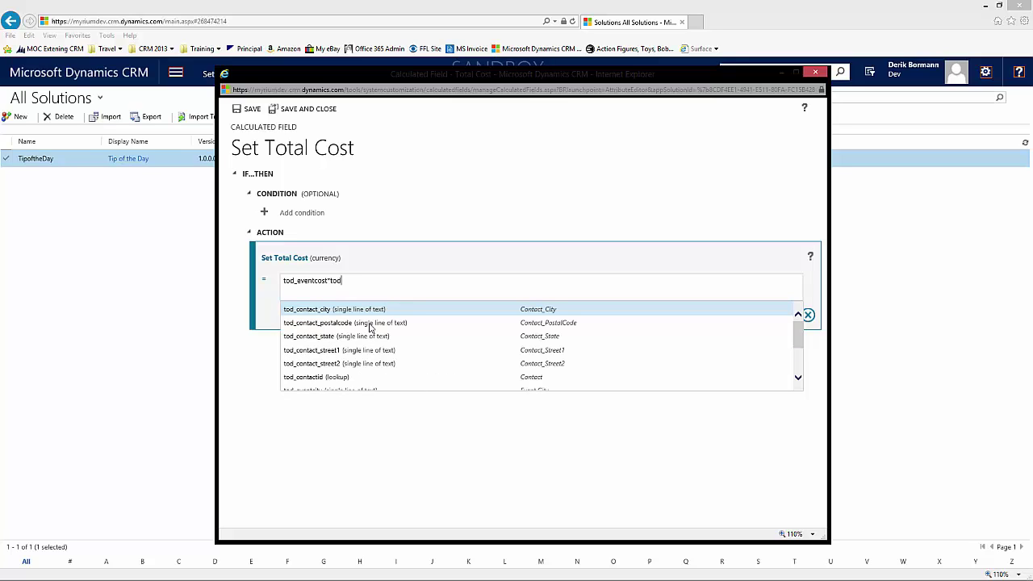
text(_)
key(Down)
key(Down)
key(Down)
key(Down)
key(Down)
key(Down)
key(Down)
key(Down)
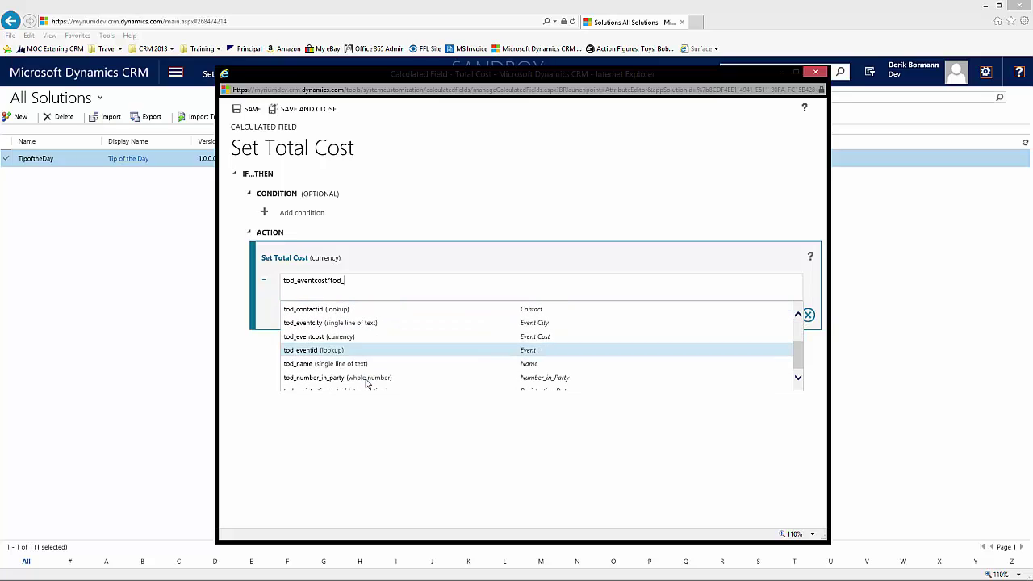
click(367, 384)
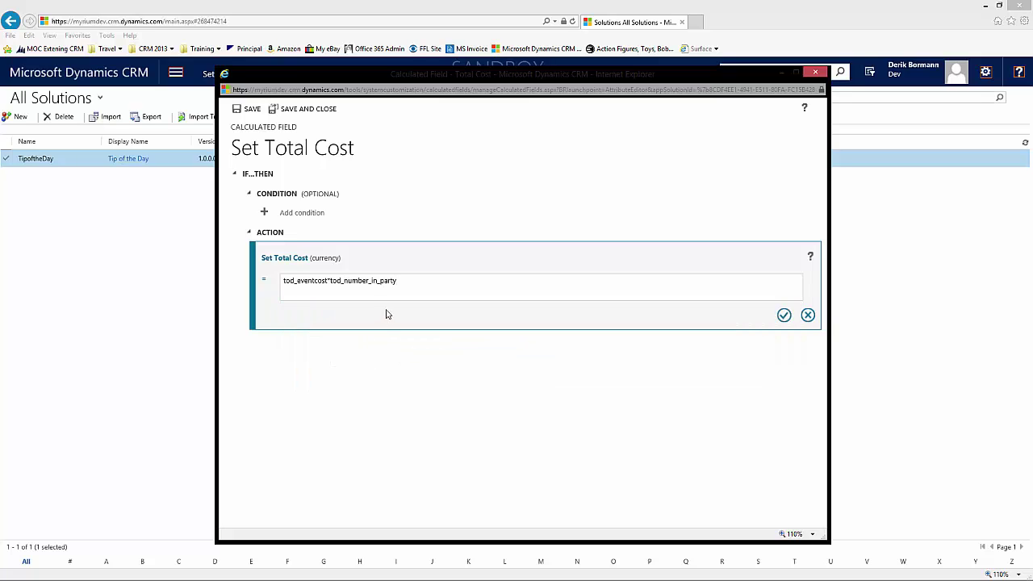
click(784, 315)
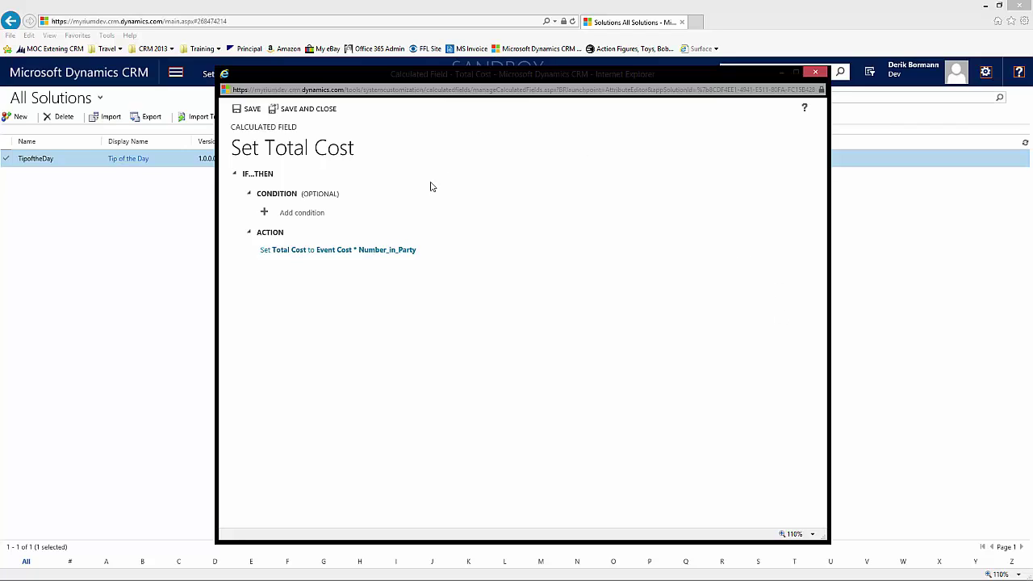
click(317, 116)
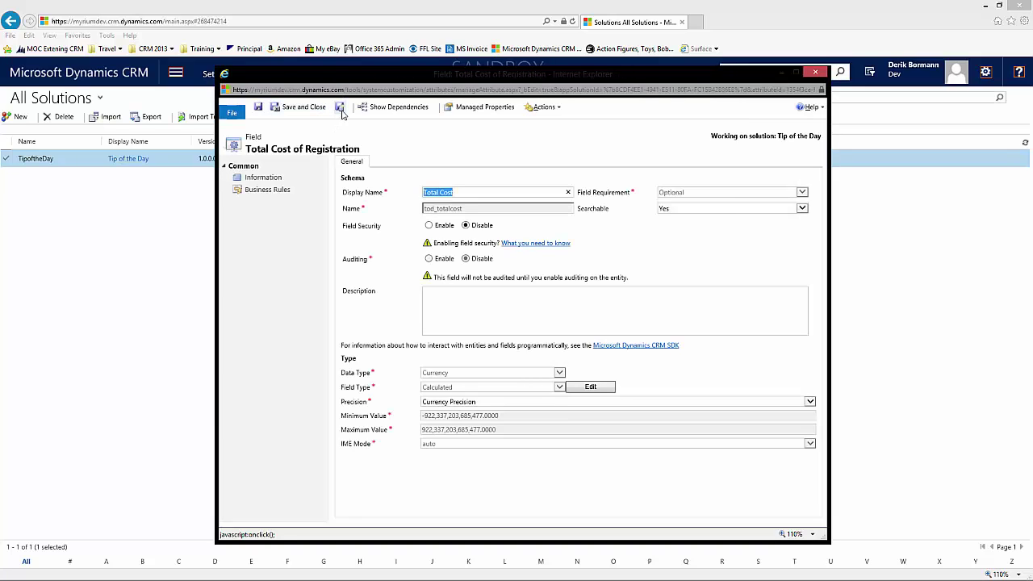
Save the Total Cost field and set up another named Can Cancel By with data type Date and Time and field type Calculated
click(340, 107)
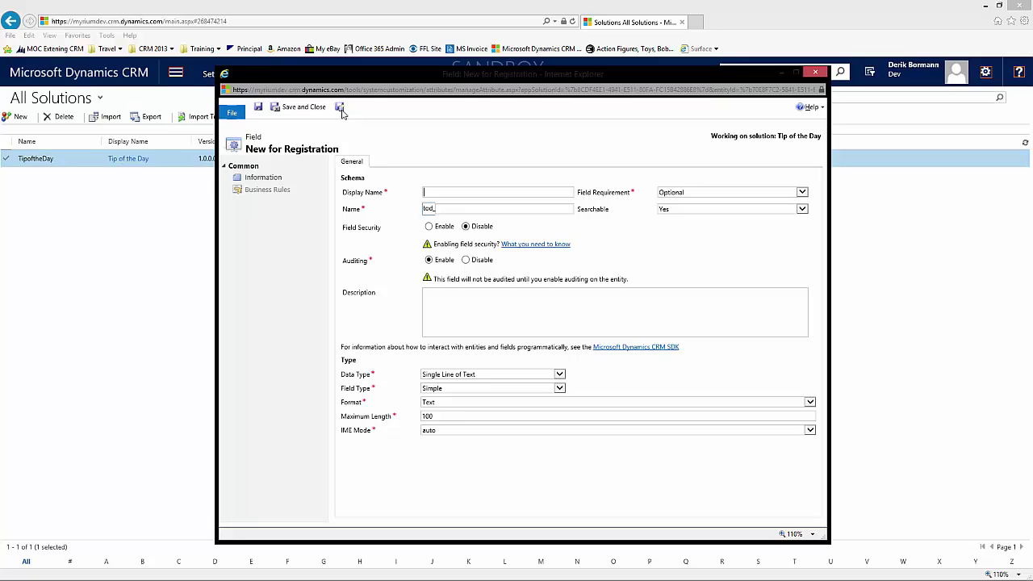
text(Can Cancel By)
key(Tab)
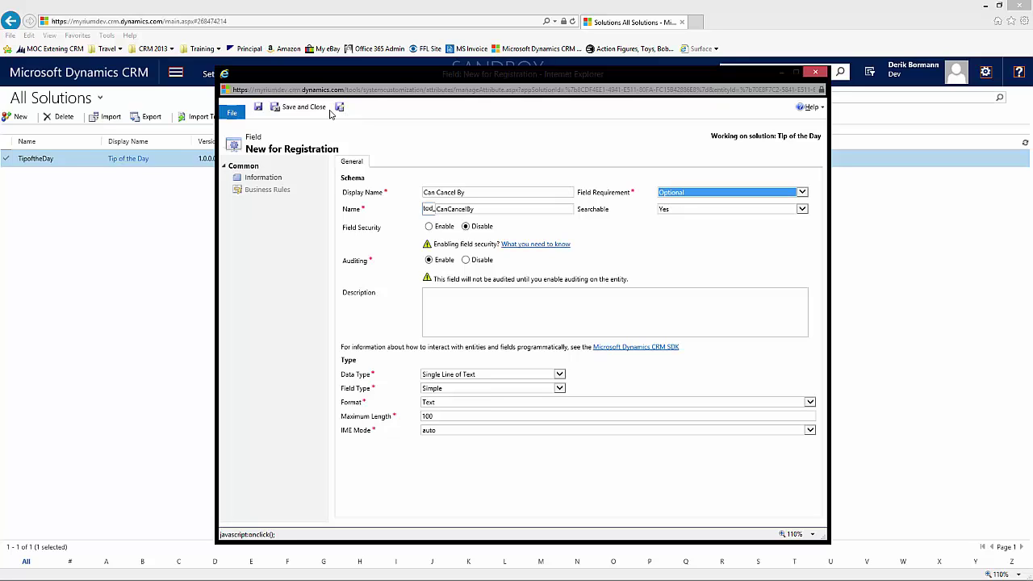
click(559, 375)
click(559, 375)
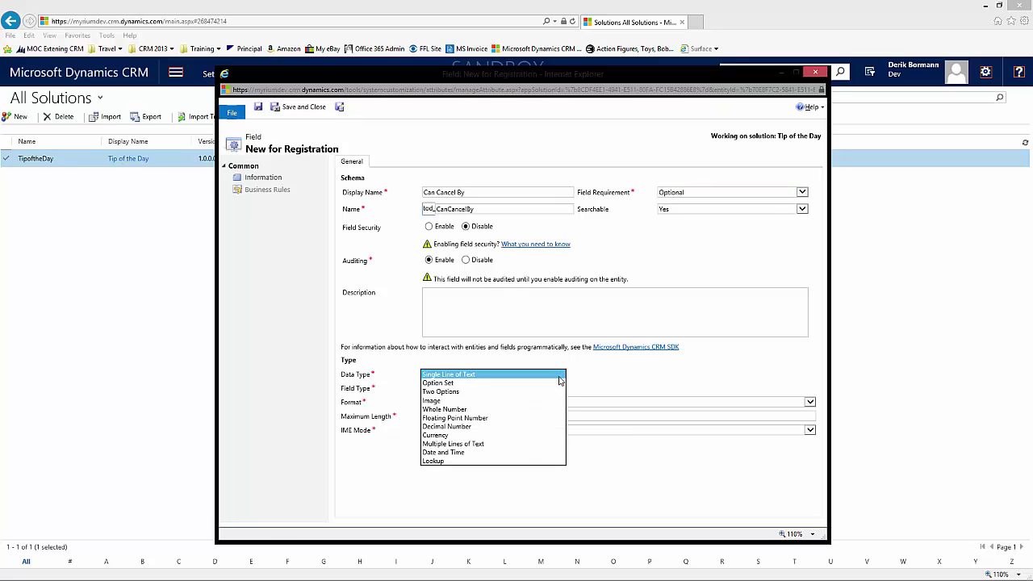
click(464, 453)
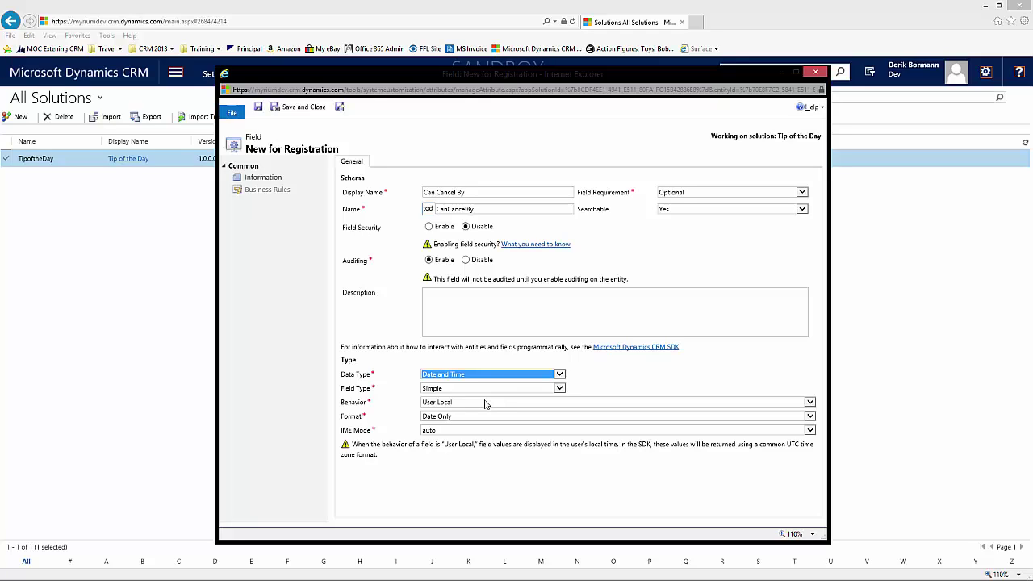
click(560, 389)
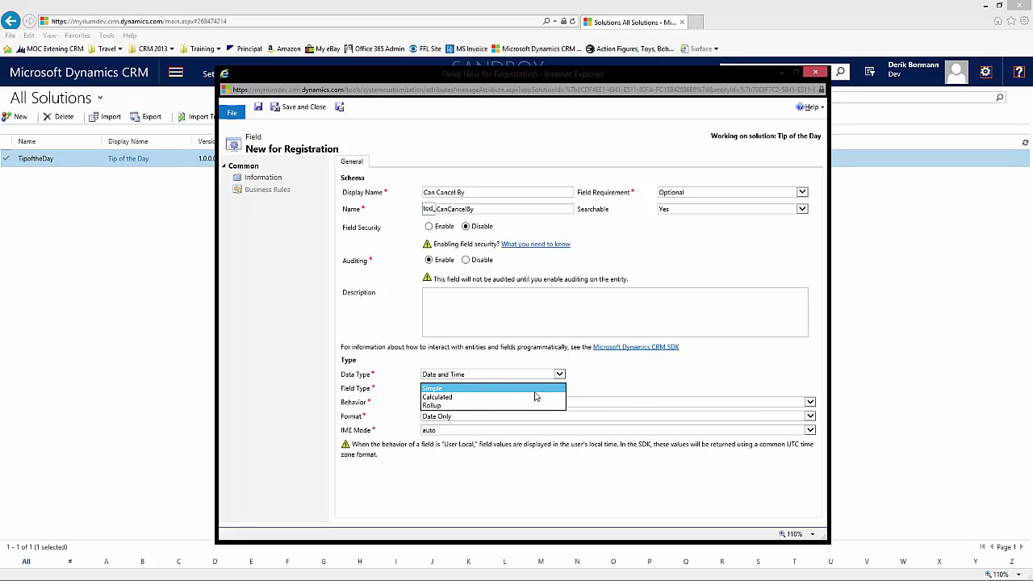
click(535, 397)
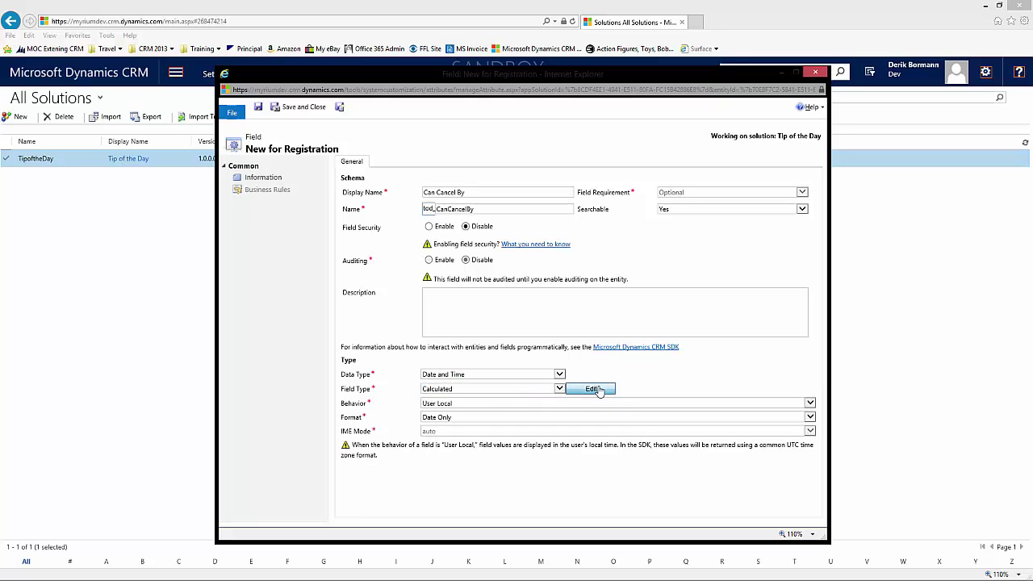
Add an action with the formula ADDDAYS(10,tod_registrationdate) to the Can Cancel By calculation, and save and close the calculation
click(595, 389)
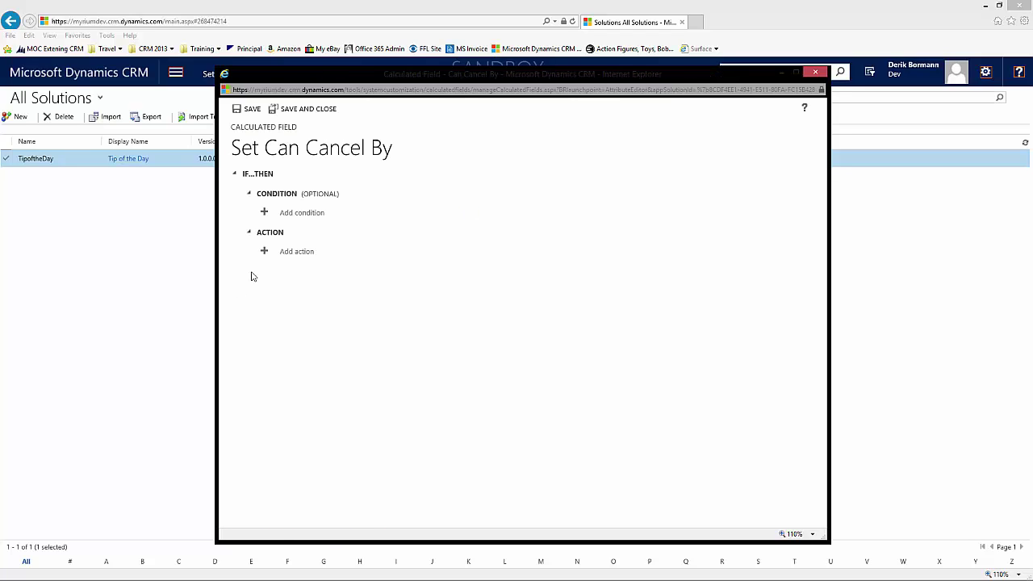
click(263, 252)
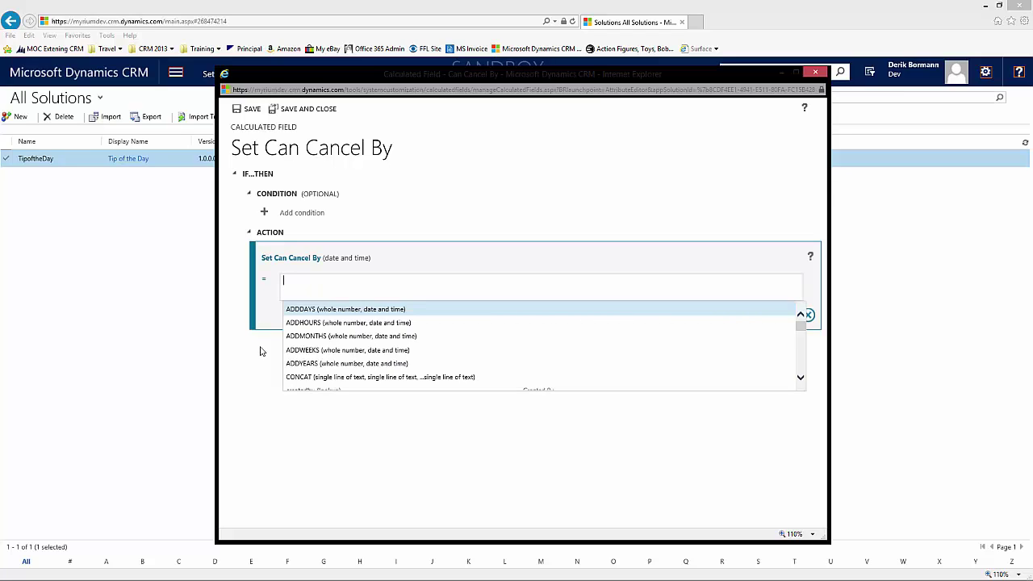
click(317, 313)
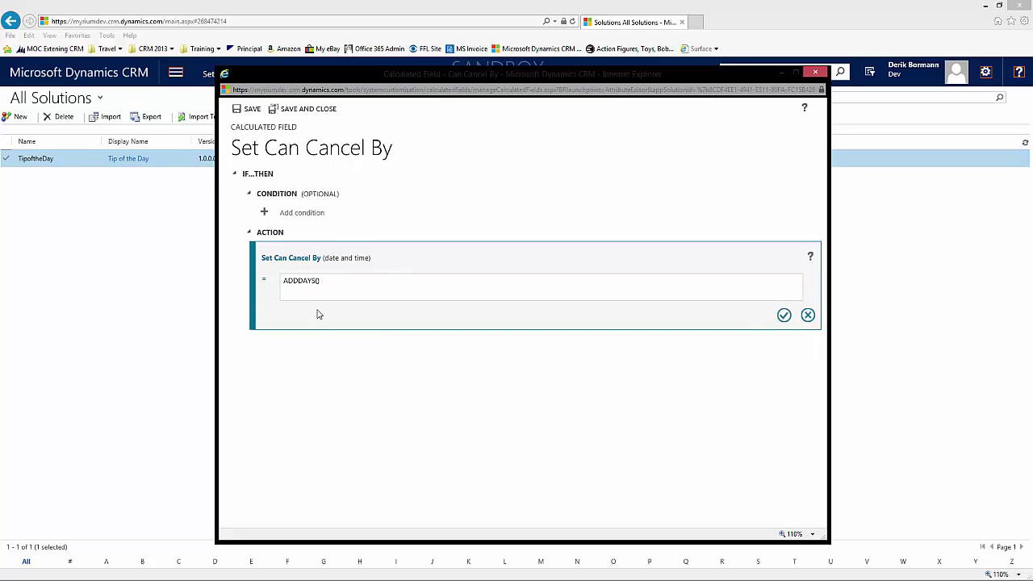
text(10,)
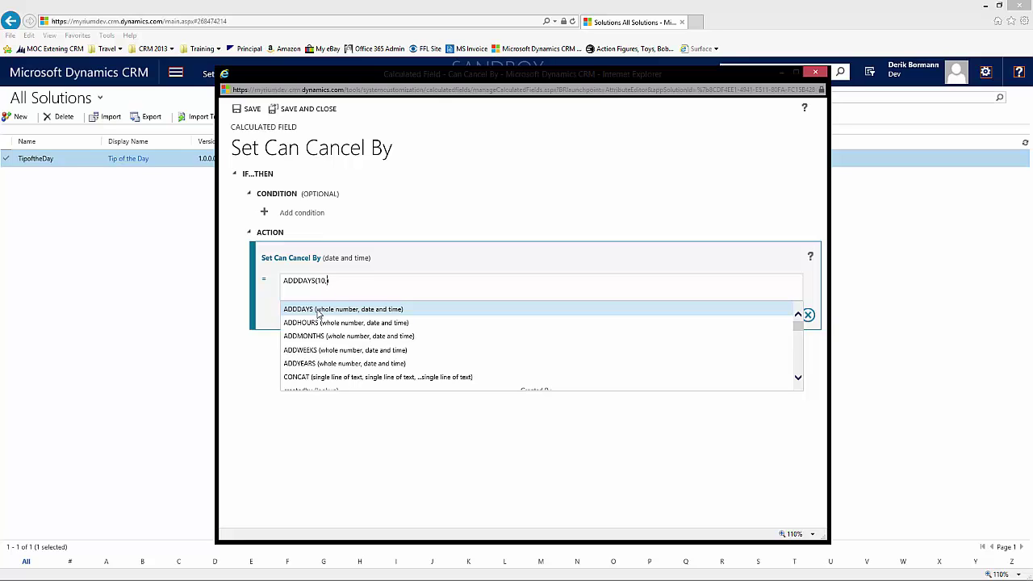
text(r)
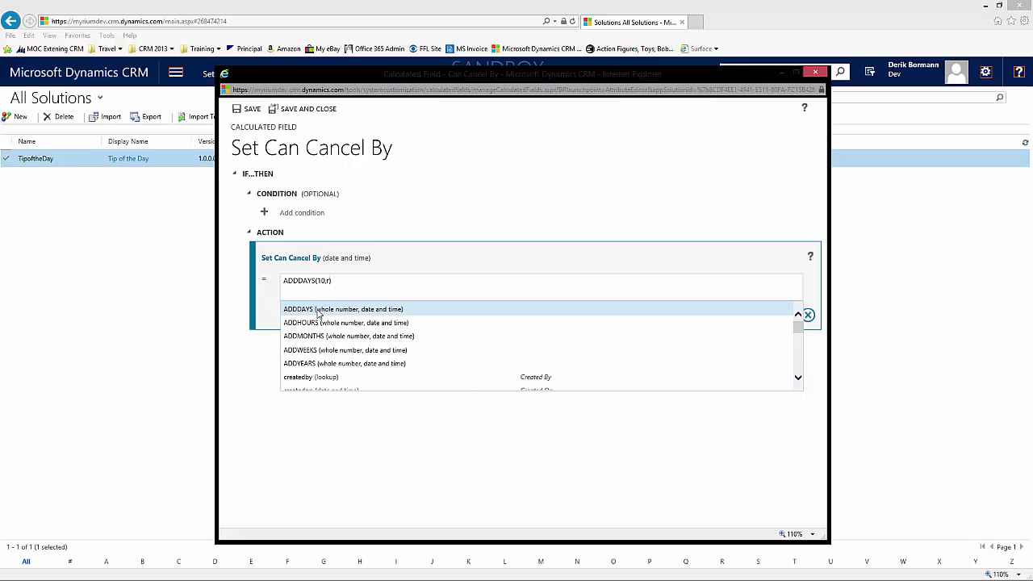
scroll(390, 391, down, 2)
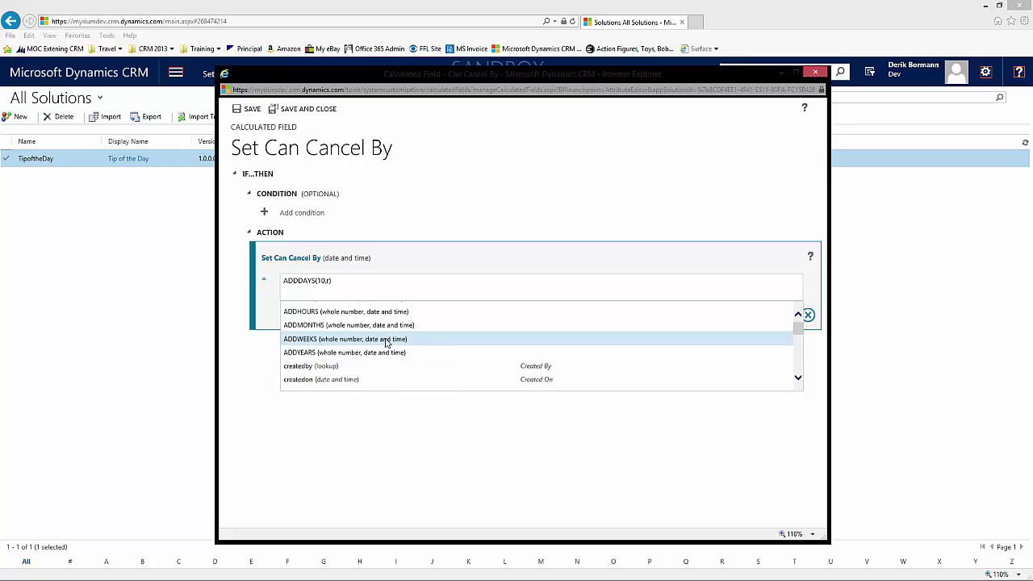
click(370, 347)
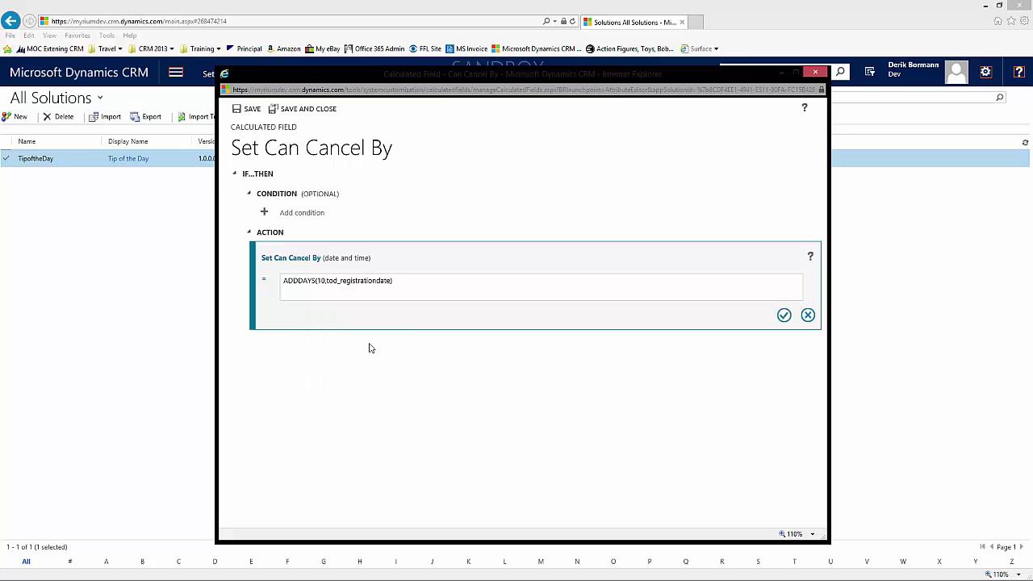
click(784, 315)
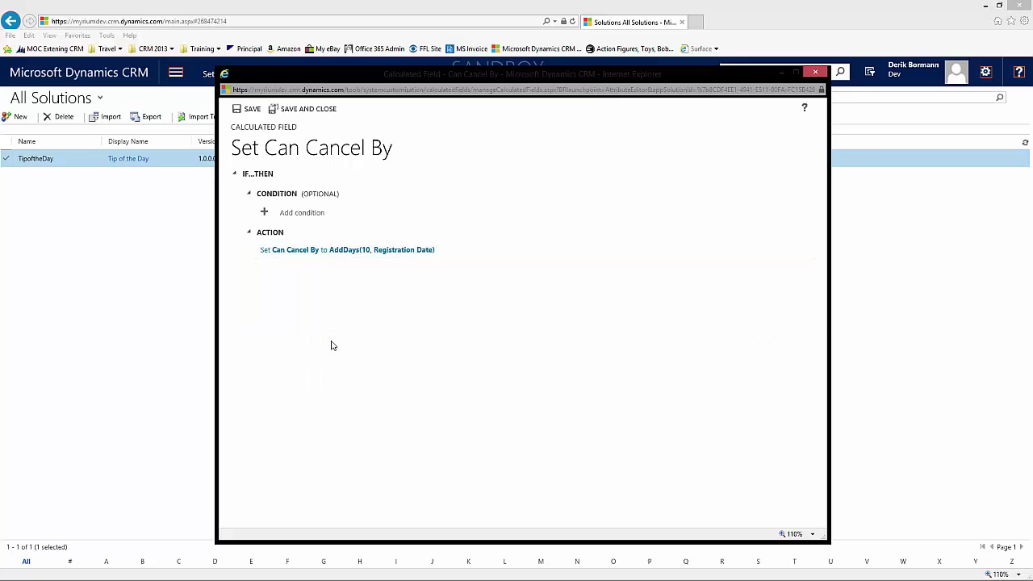
click(316, 110)
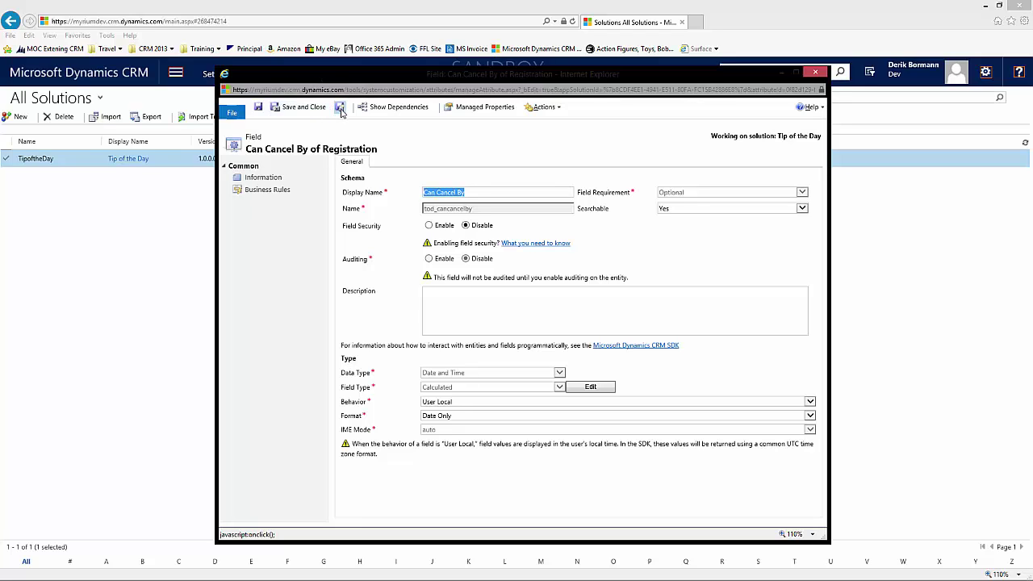
Save the Can Cancel By field and set up another named Email Address with data type Single Line of Text and field type Calculated
click(340, 108)
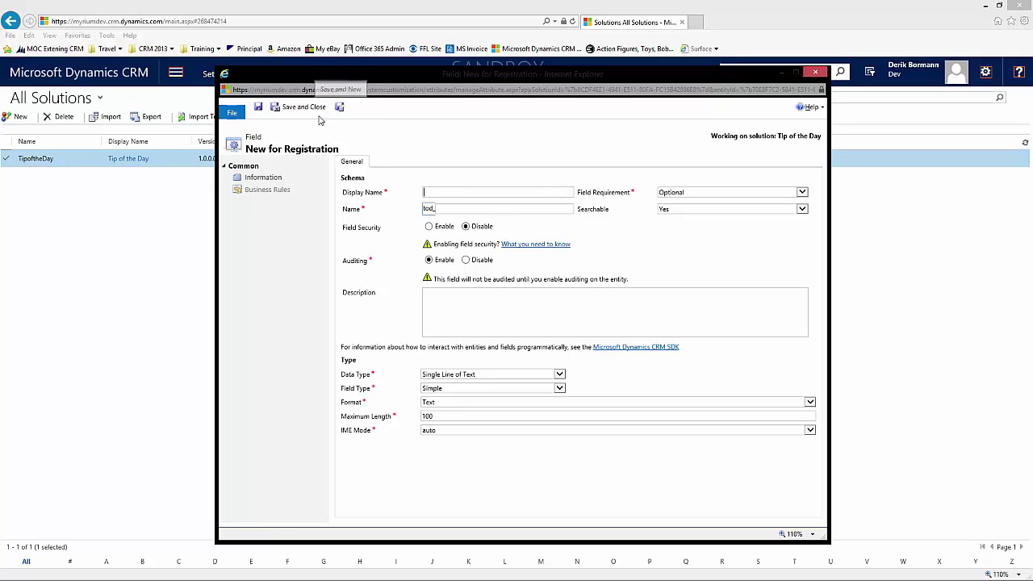
click(442, 191)
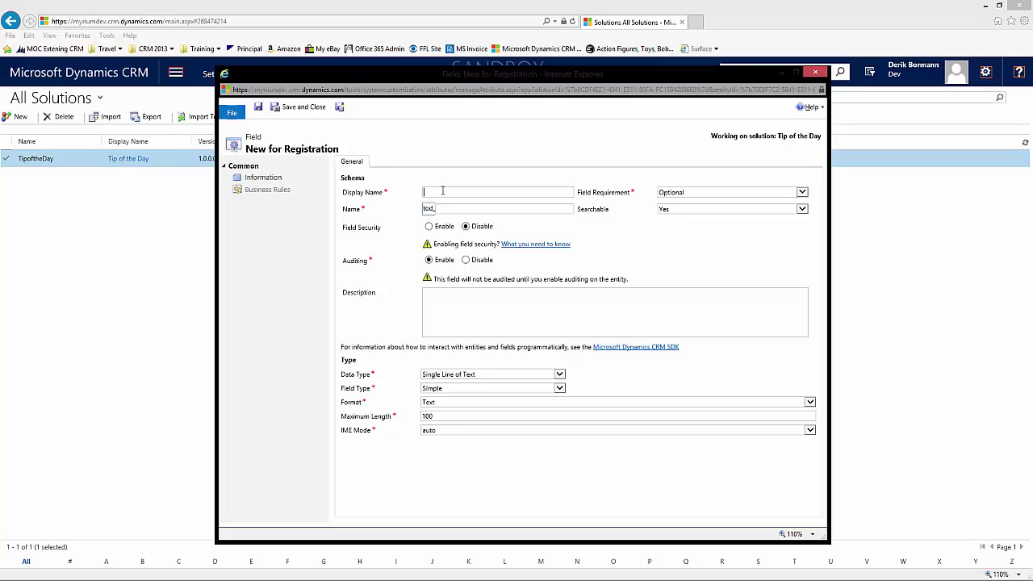
text(F)
text(mail)
text( Address)
key(Tab)
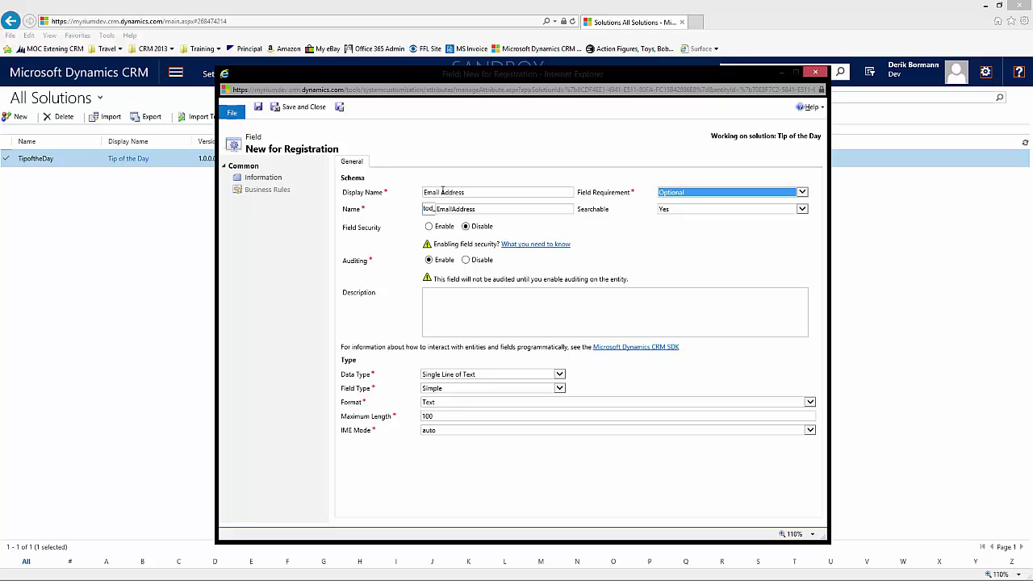
click(563, 377)
click(561, 376)
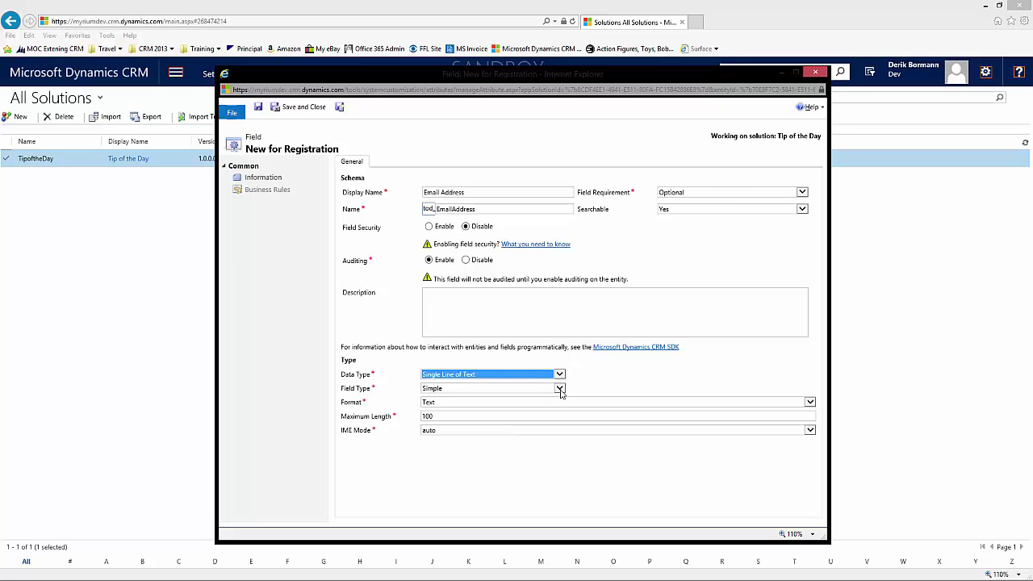
click(562, 391)
click(506, 396)
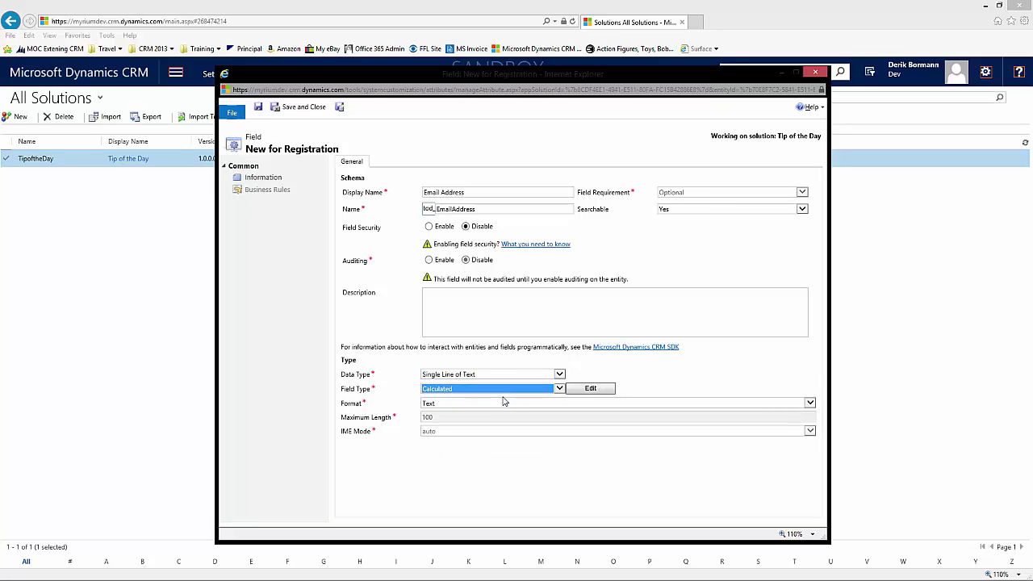
Add an action with the formula tod_contactid.emailaddress1 to the Email Address calculation, and save and close the calculation
click(601, 392)
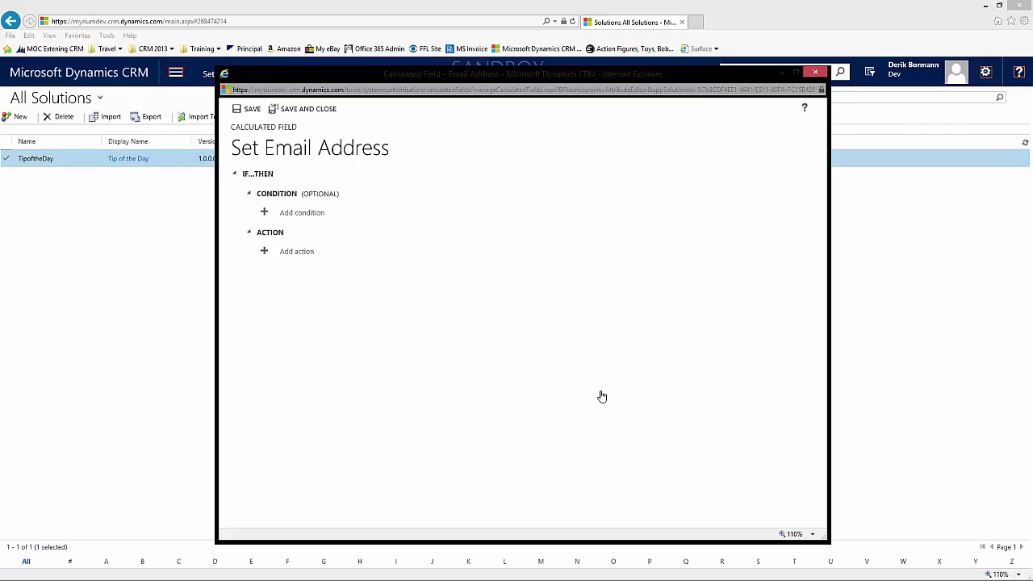
click(269, 256)
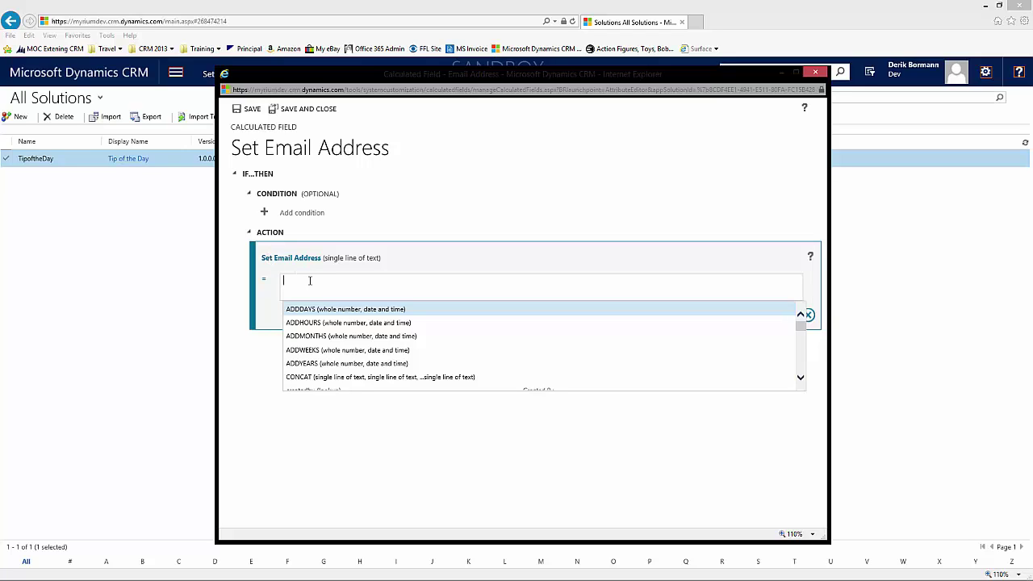
text(cont)
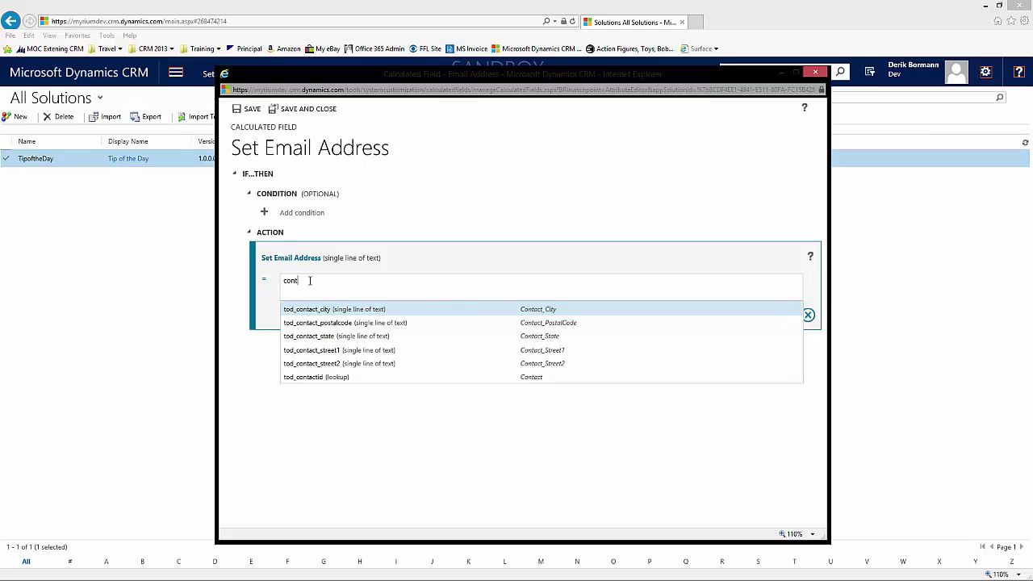
click(327, 377)
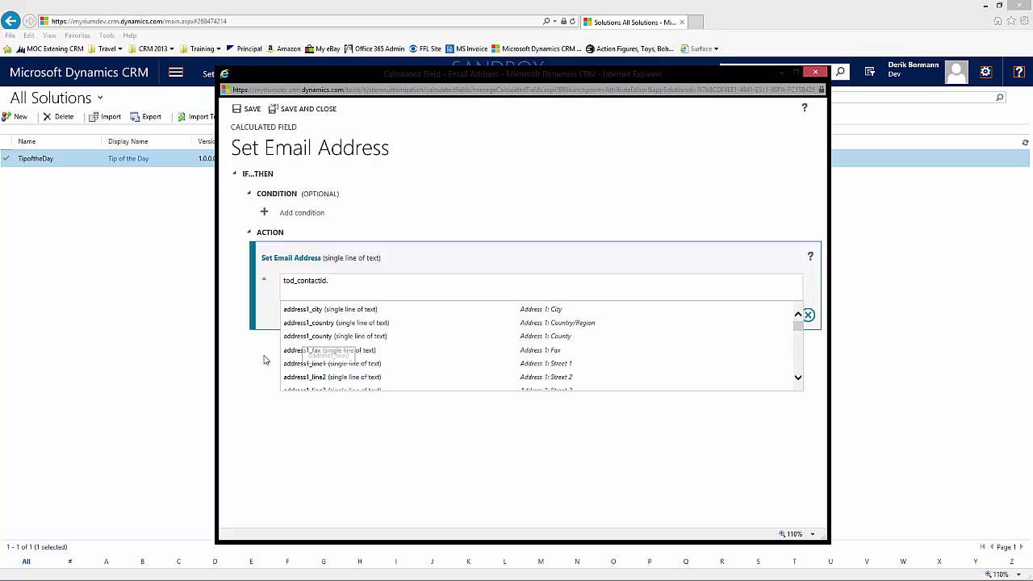
scroll(364, 357, down, 2)
scroll(365, 358, down, 10)
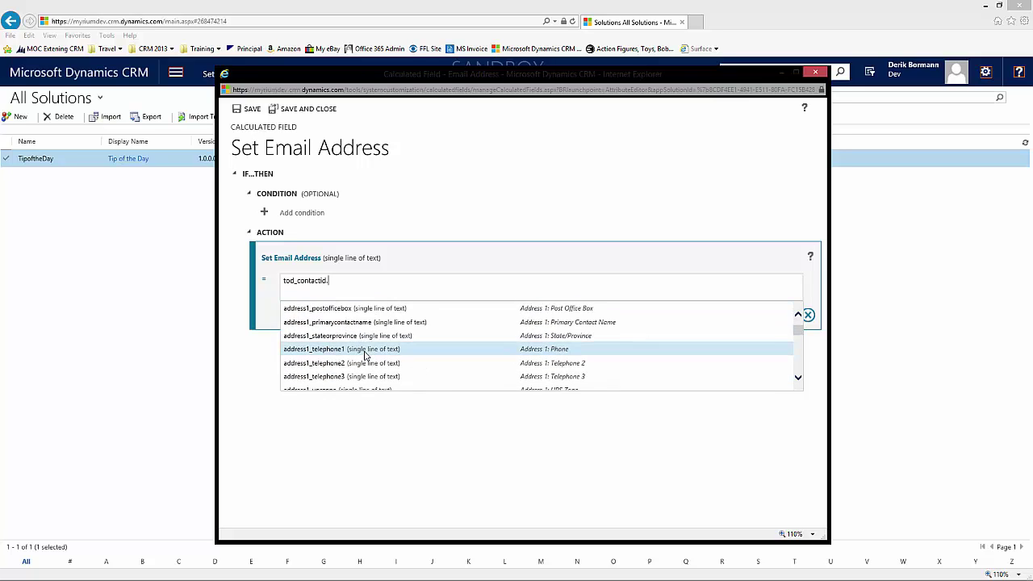
scroll(364, 357, down, 8)
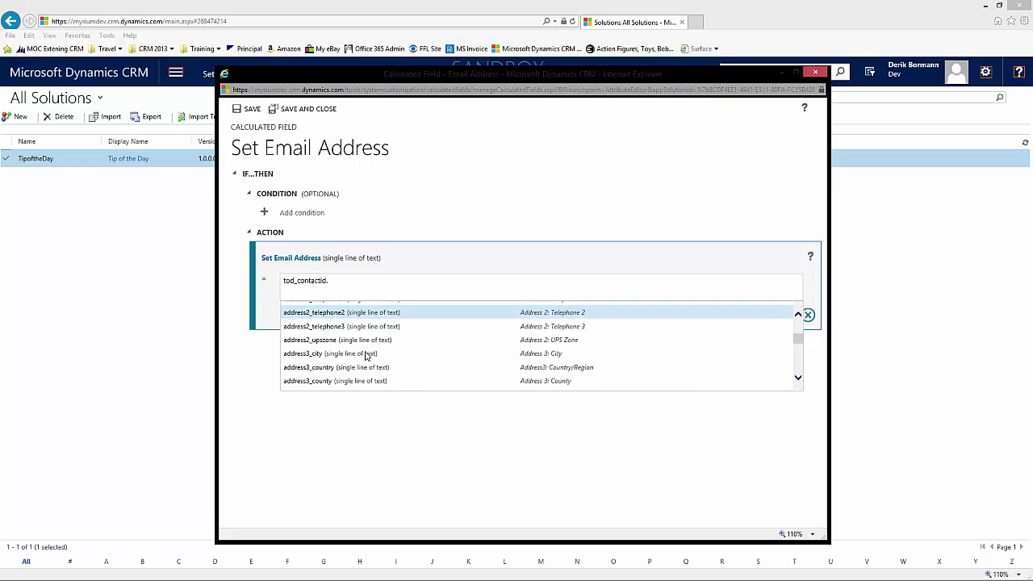
scroll(364, 357, down, 3)
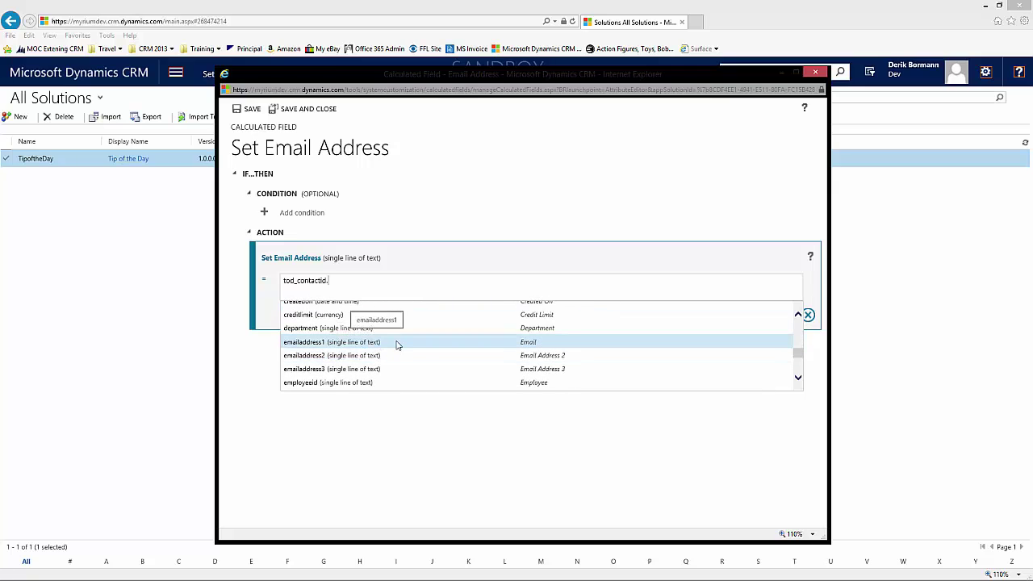
click(397, 343)
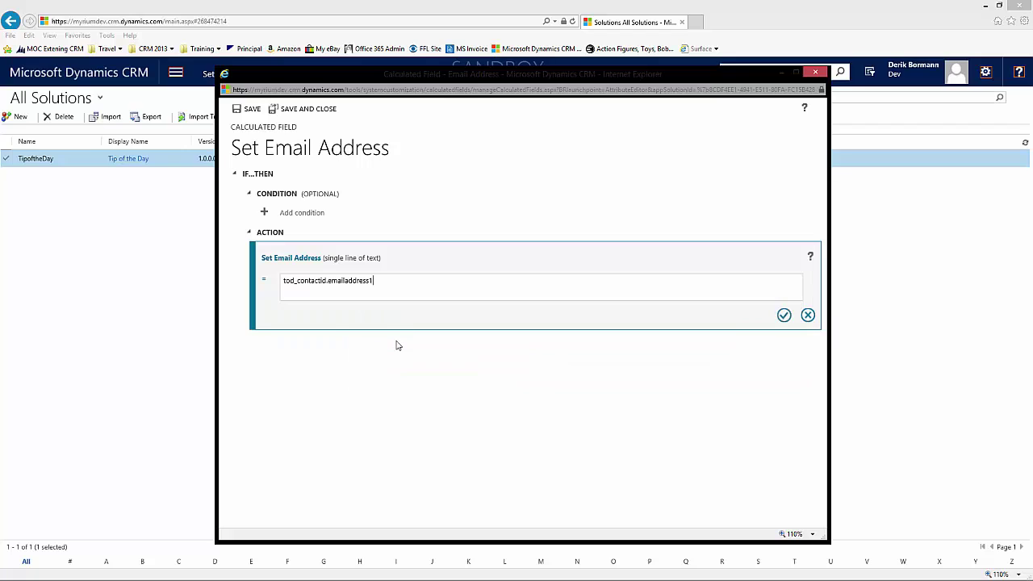
click(784, 315)
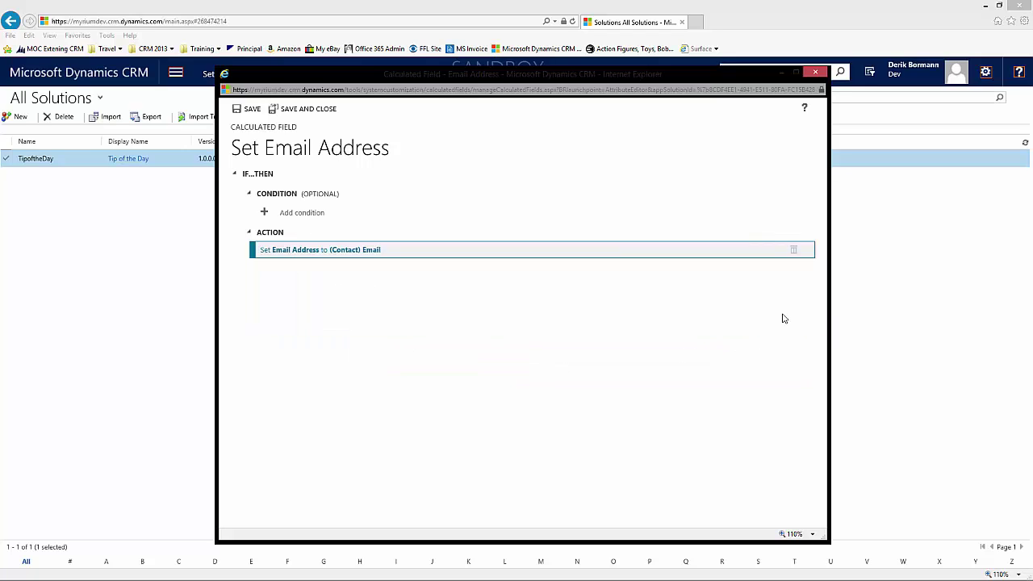
click(328, 113)
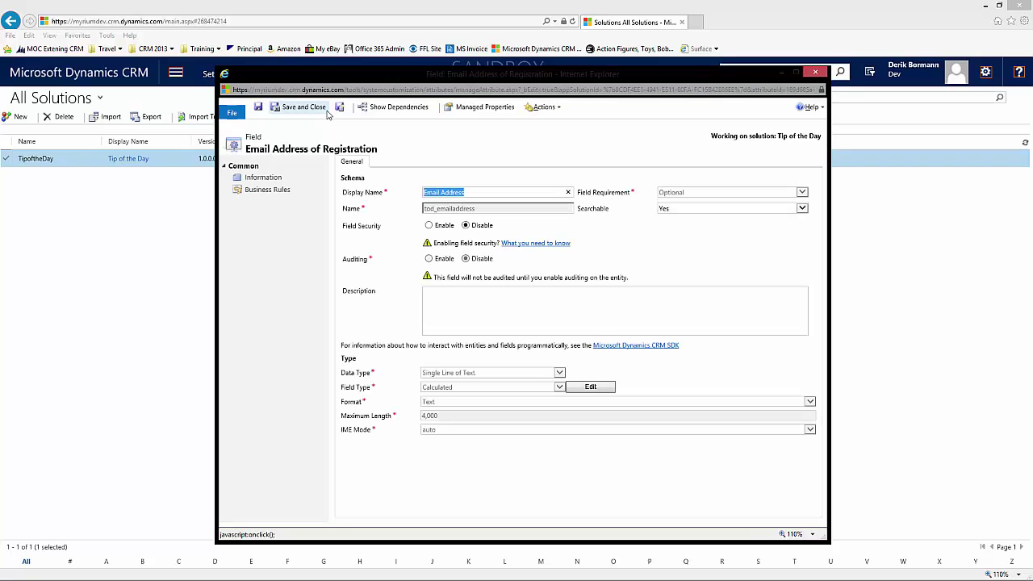
Save and close the Email Address field and open the Registration entity's main Information form for editing
click(328, 113)
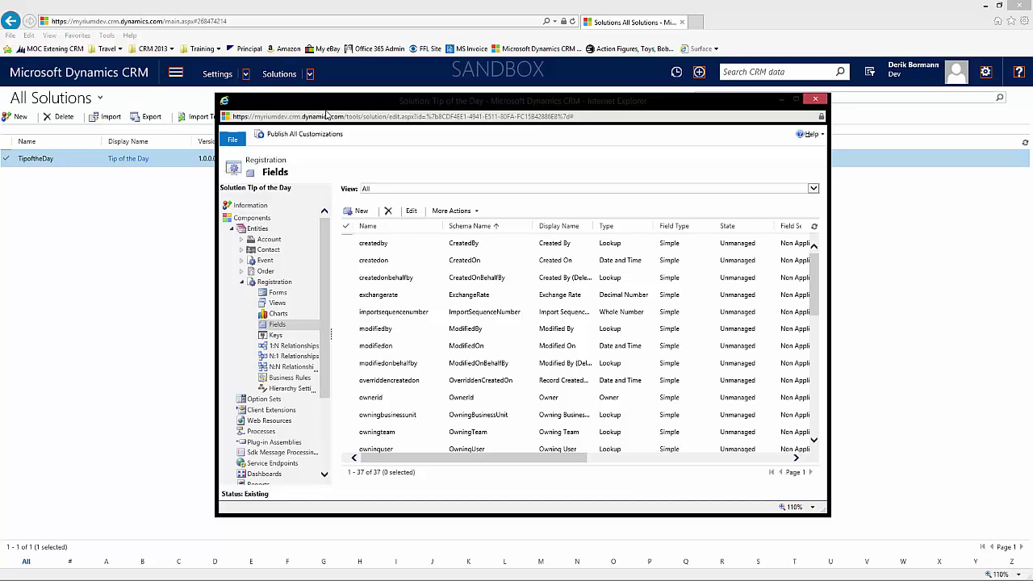
click(288, 296)
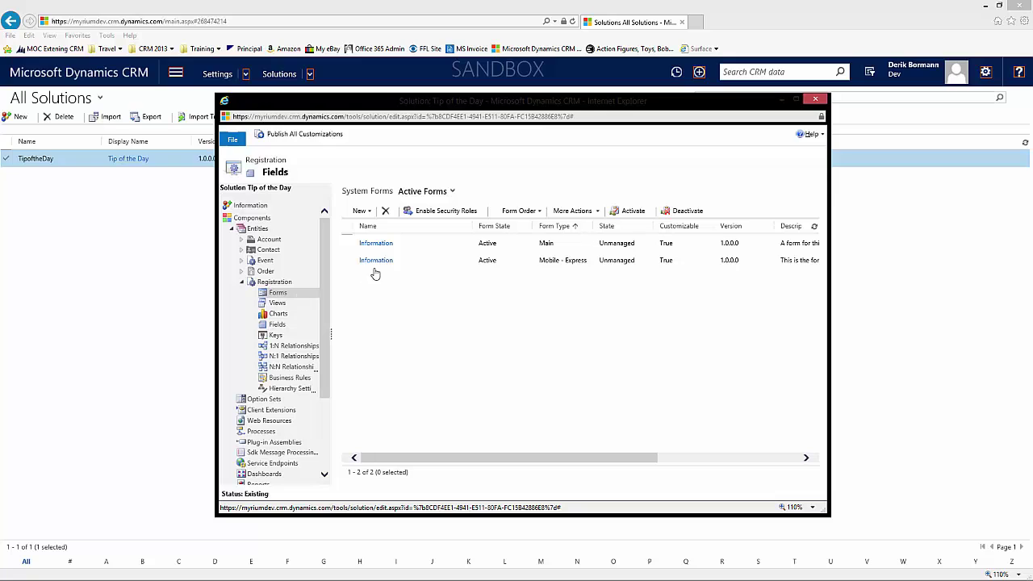
click(410, 247)
double_click(410, 250)
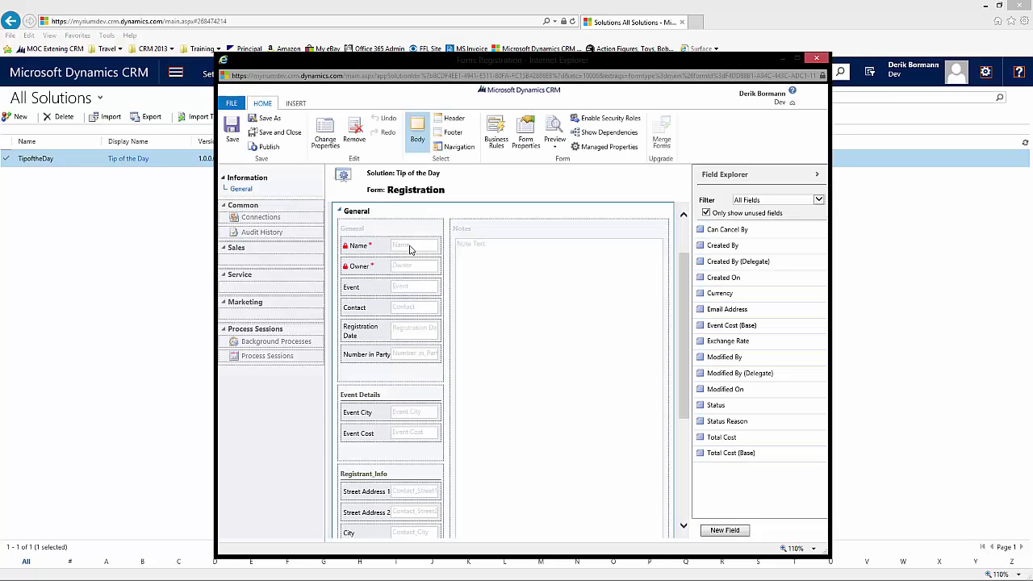
Filter the form's available fields to Custom Fields and add Email Address to the General section
scroll(388, 354, down, 3)
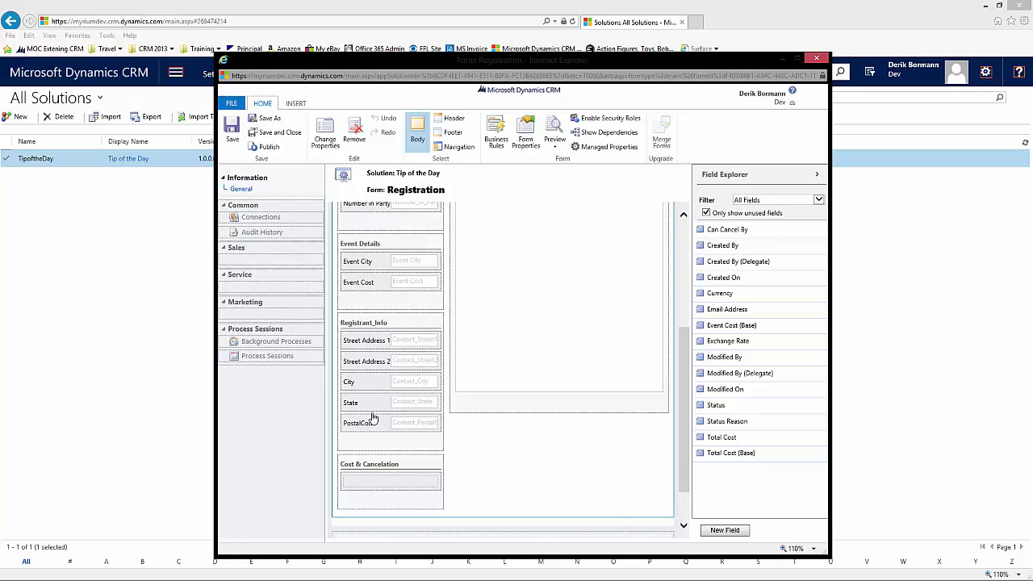
scroll(375, 436, up, 1)
scroll(375, 436, up, 2)
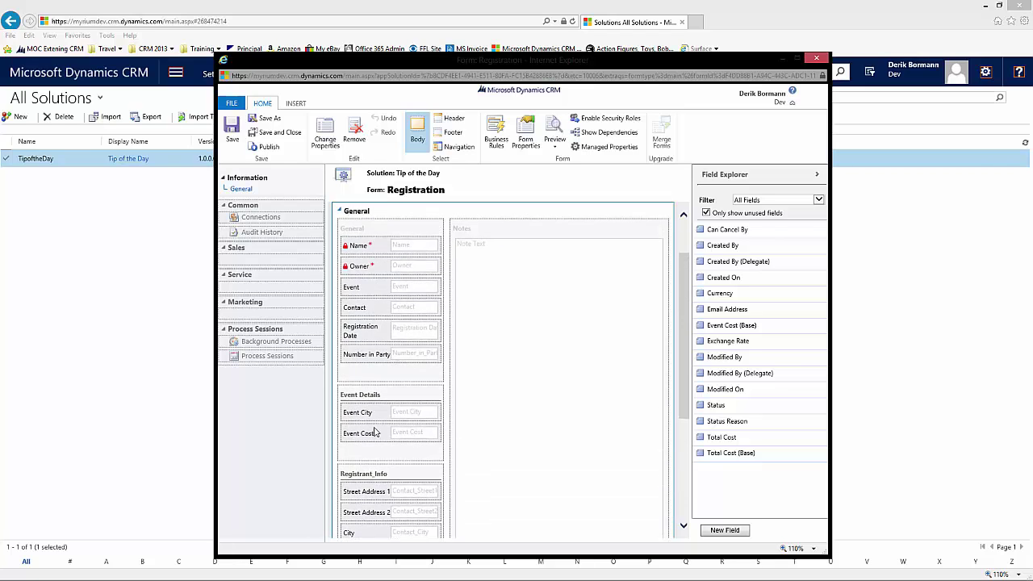
click(774, 201)
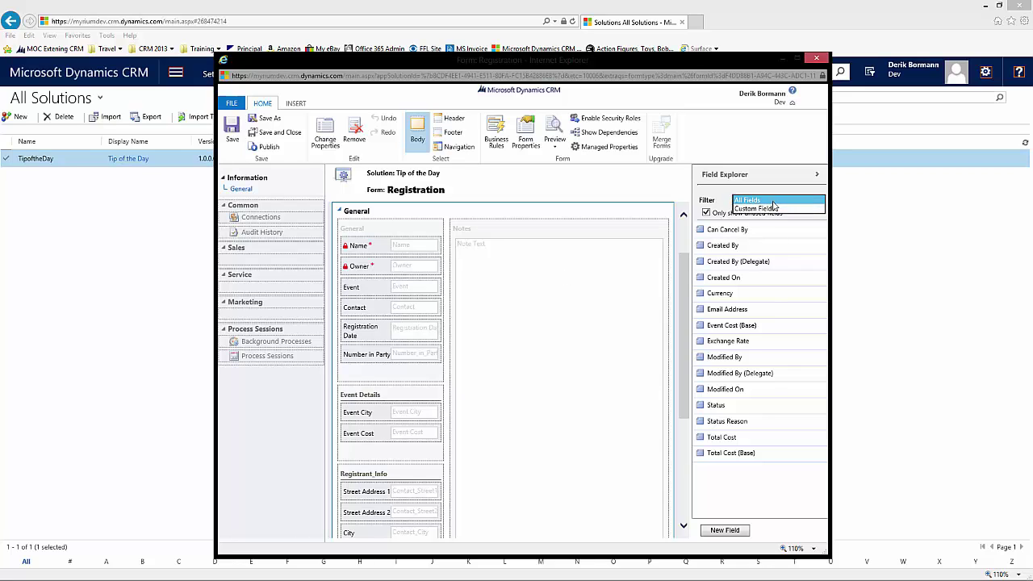
click(759, 210)
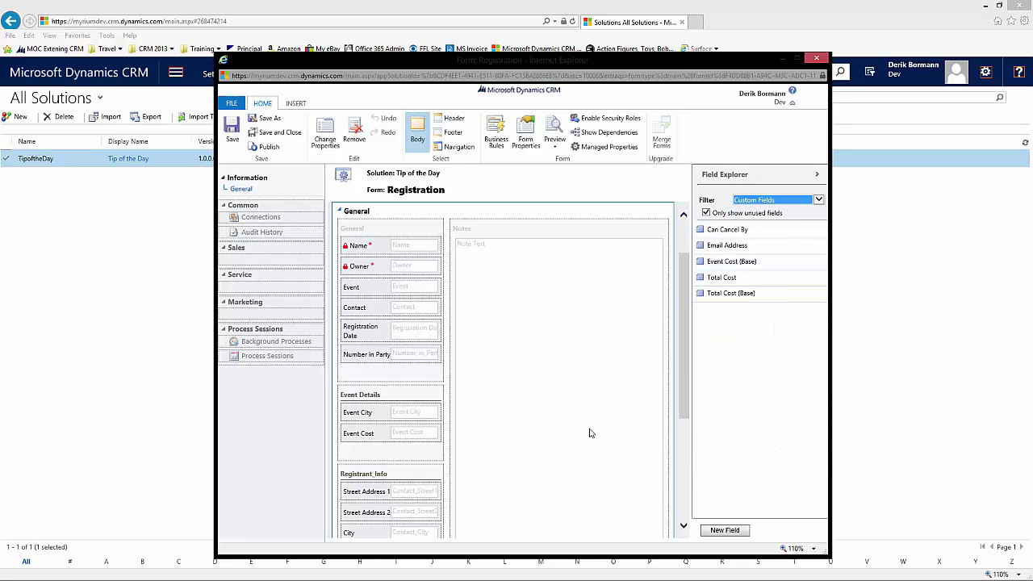
click(398, 376)
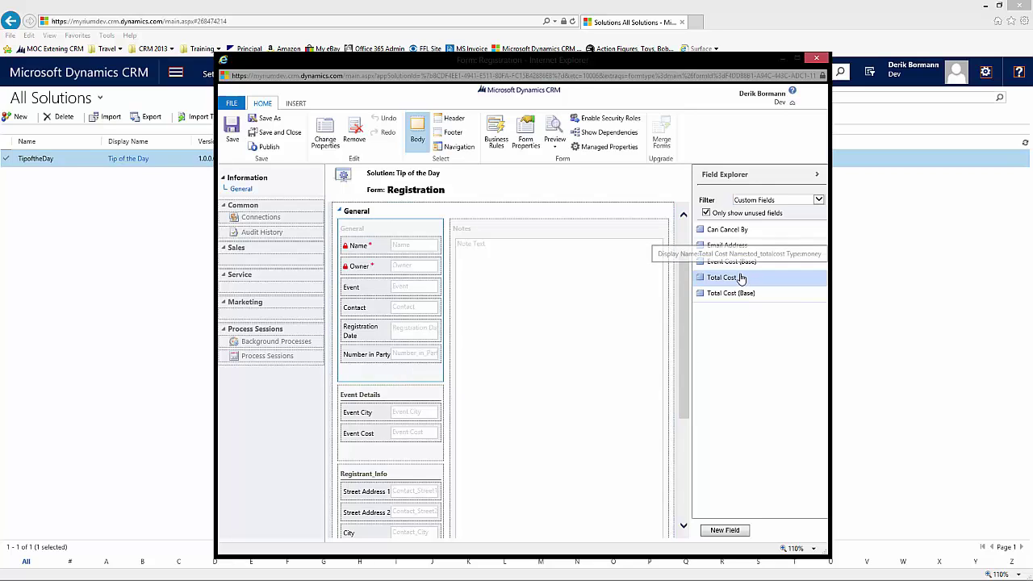
drag(762, 252, 380, 404)
Add the Total Cost field to the form's Cost & Cancelation section
scroll(417, 387, down, 3)
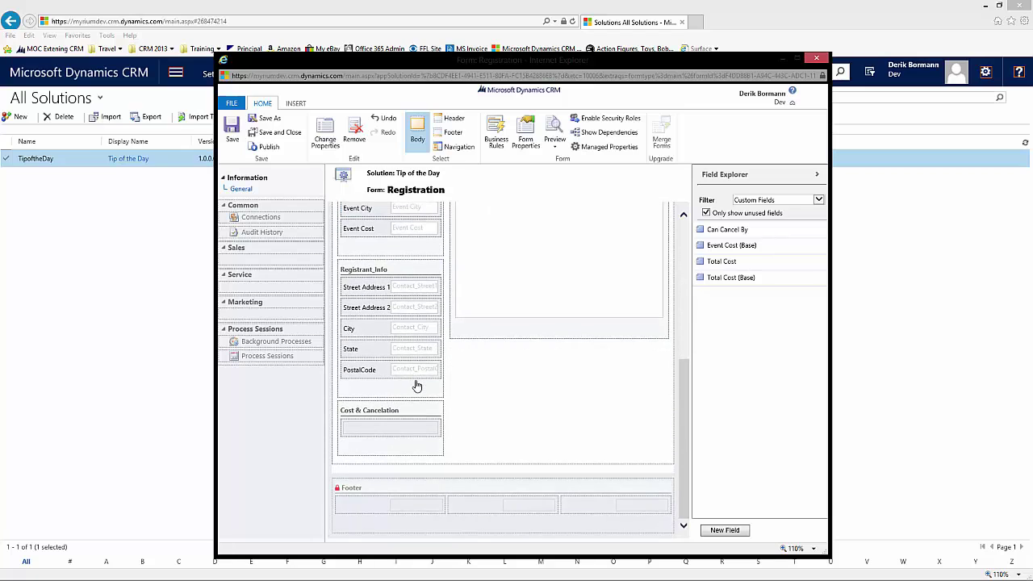
click(389, 447)
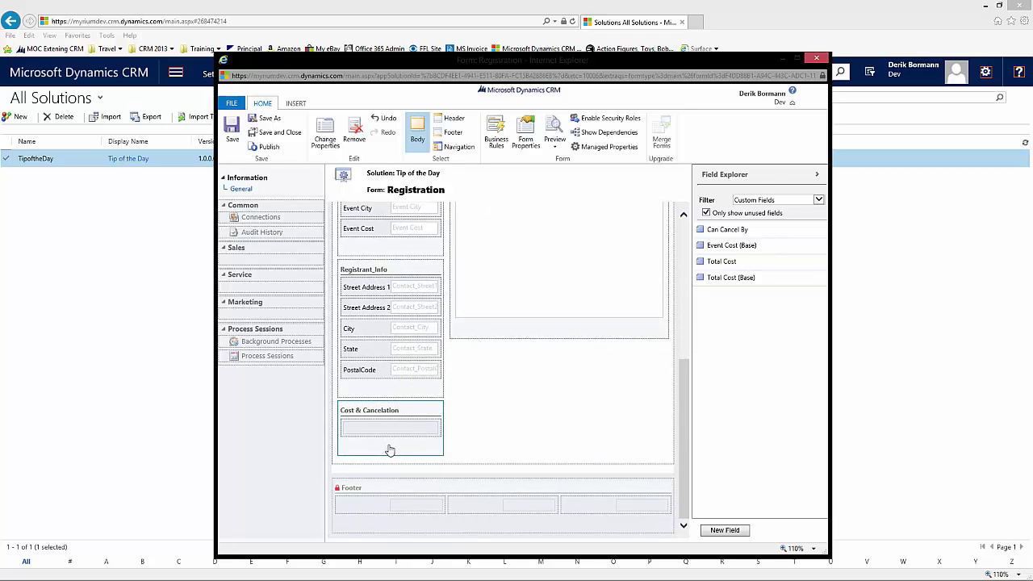
double_click(758, 262)
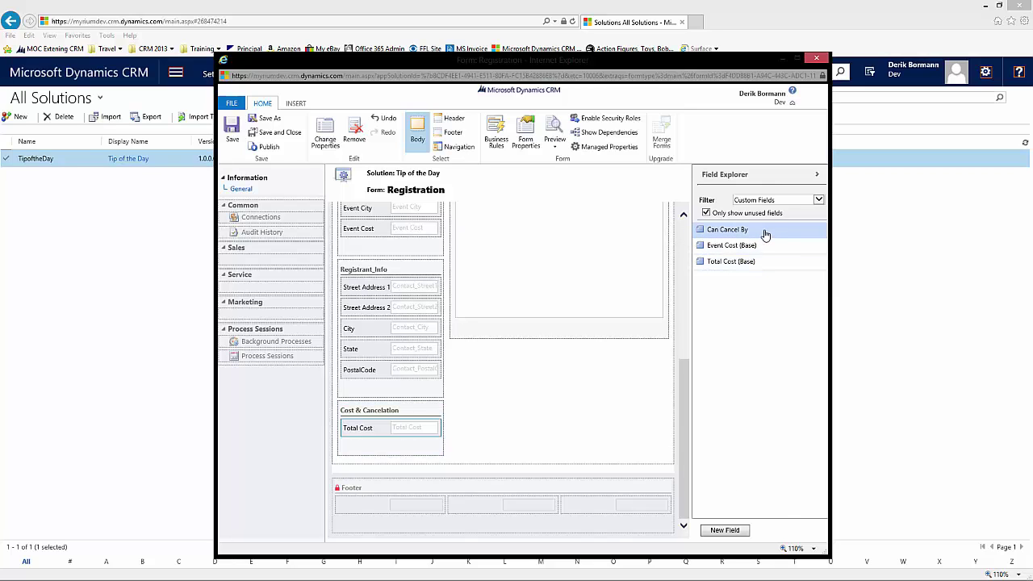
Add the Can Cancel By field to the form's Cost & Cancelation section, then save and close the form
double_click(766, 233)
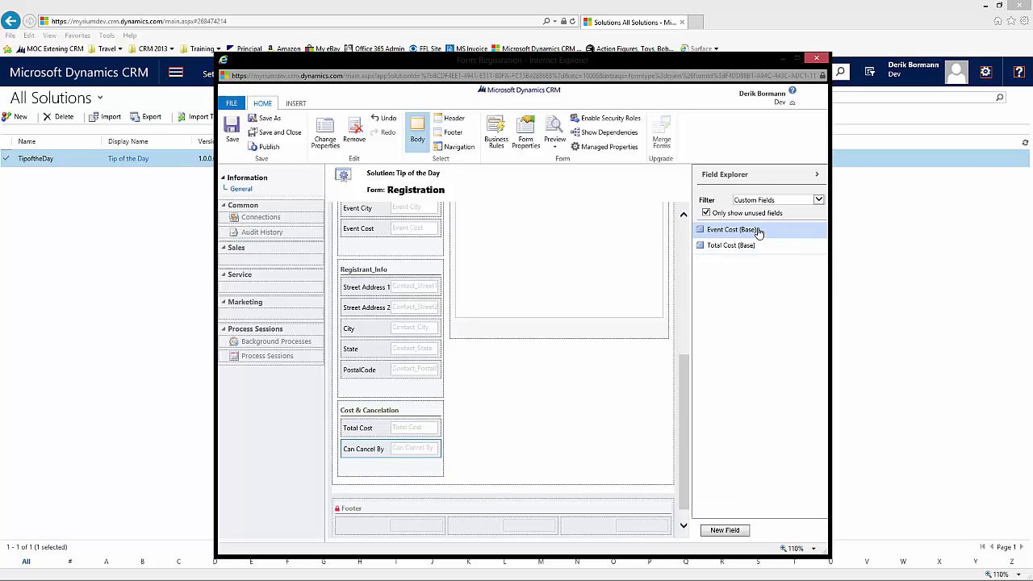
click(233, 135)
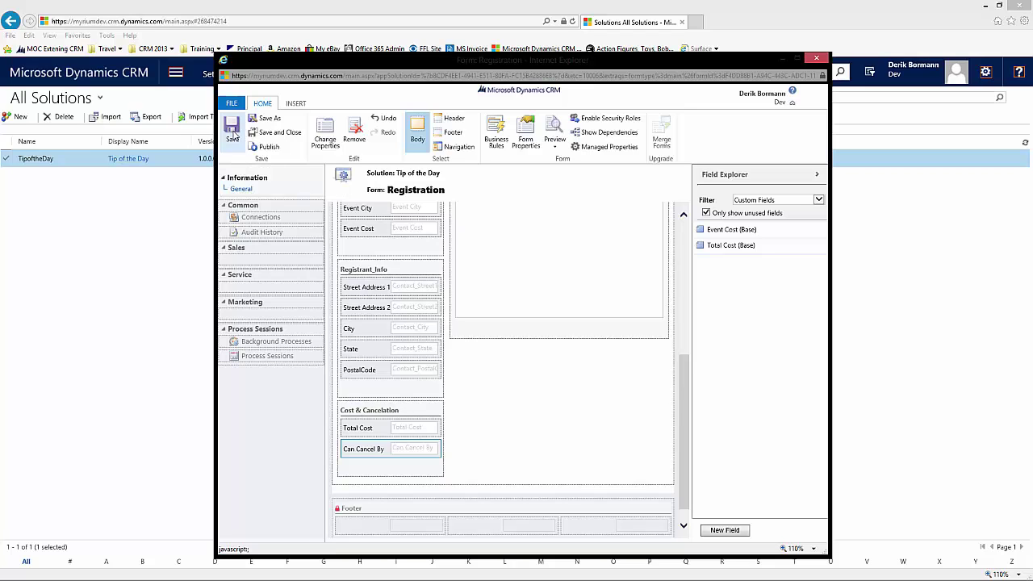
click(281, 132)
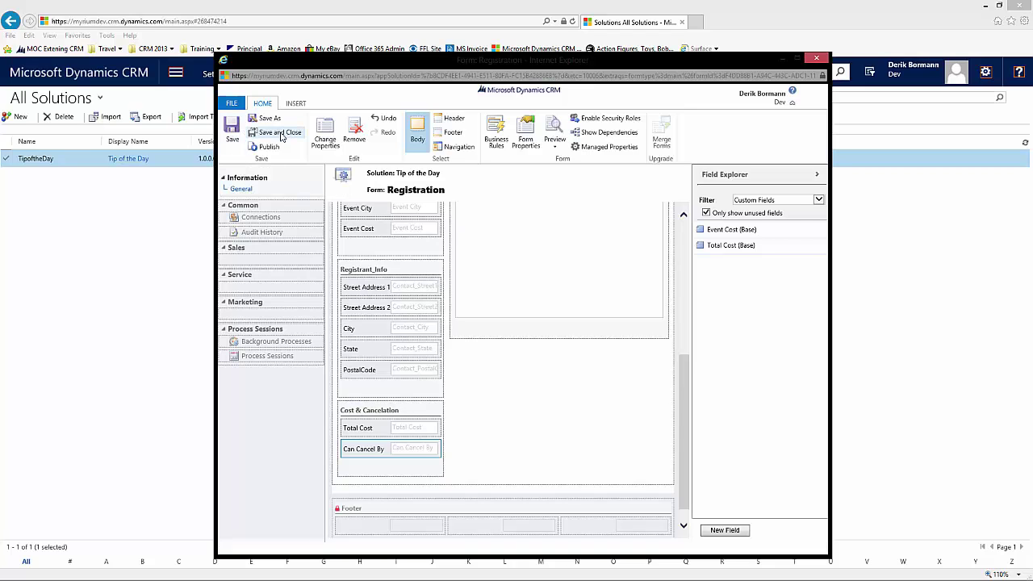
click(282, 135)
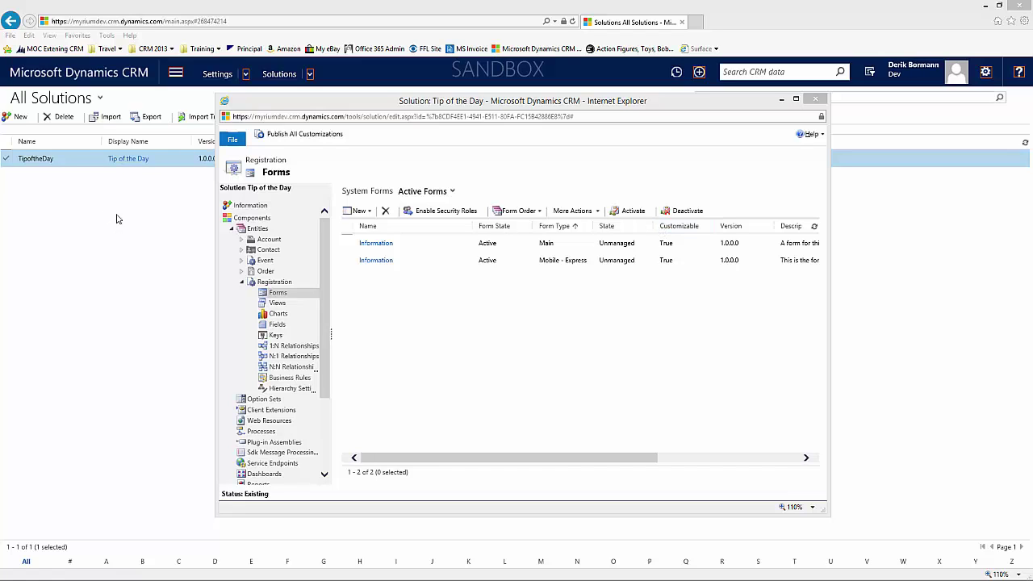
Open the list of active events in the Sales area of the main CRM window
click(175, 73)
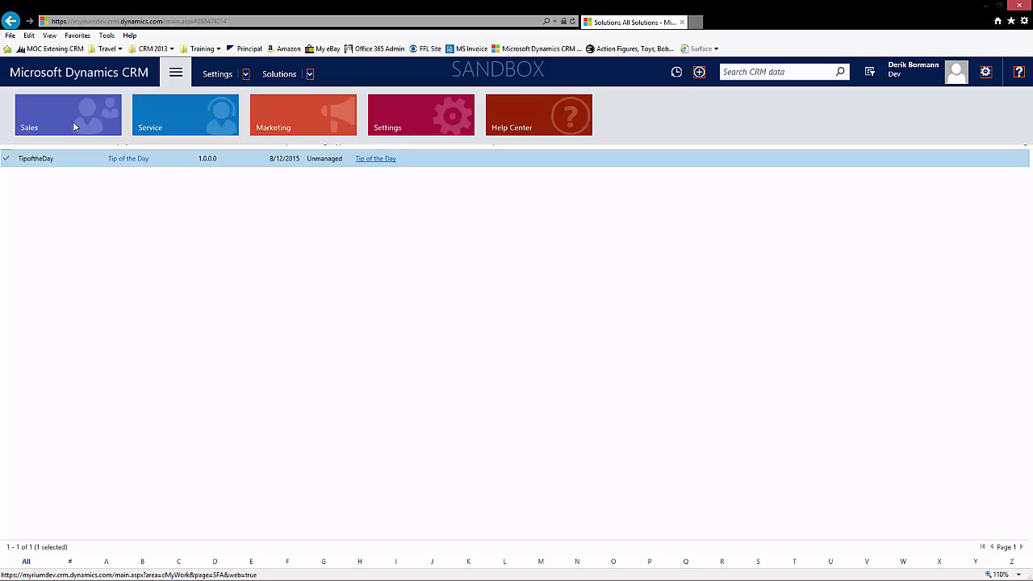
click(73, 127)
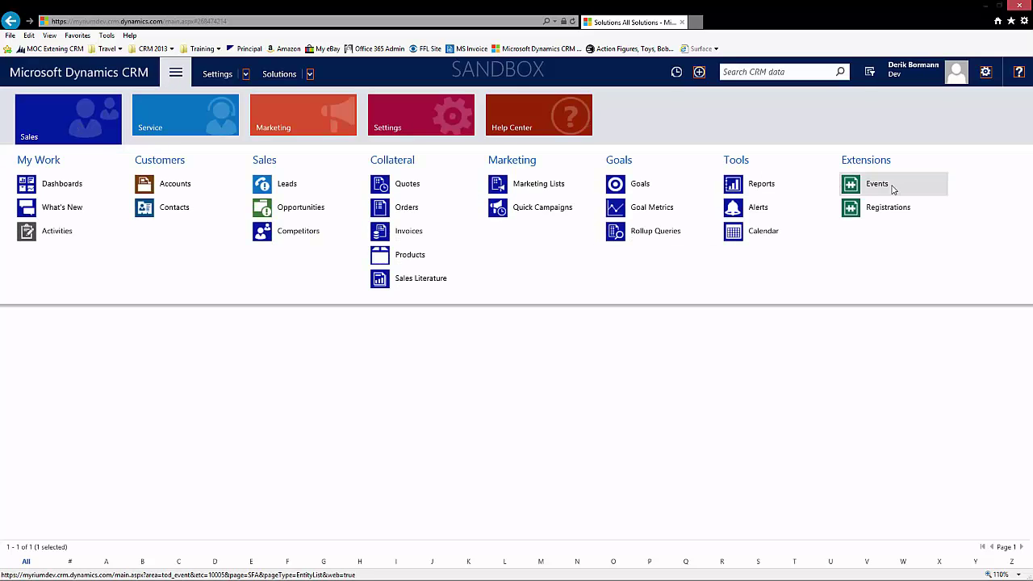
click(893, 188)
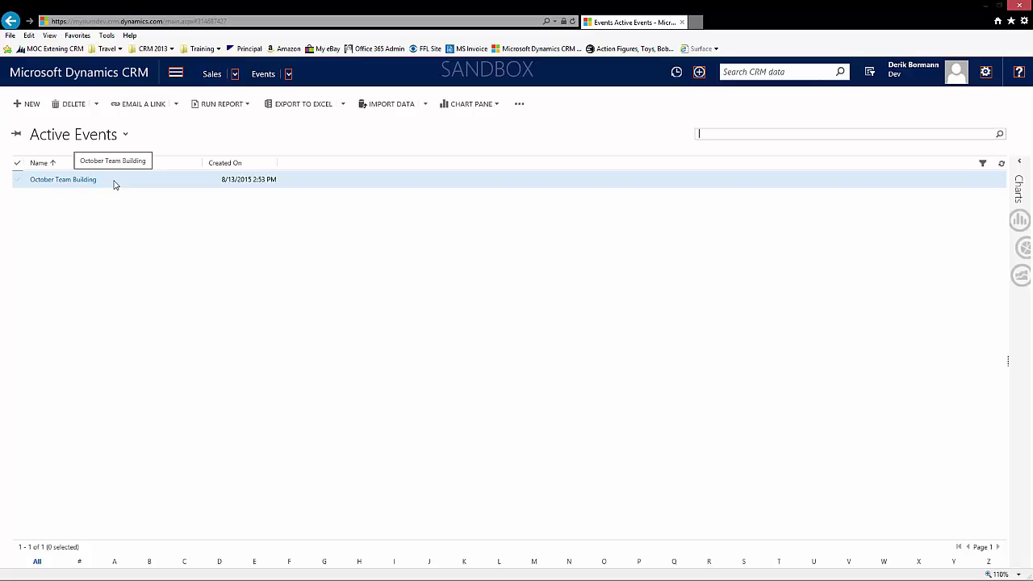
Open the Registrations list in the Sales area and start a new registration record
click(176, 73)
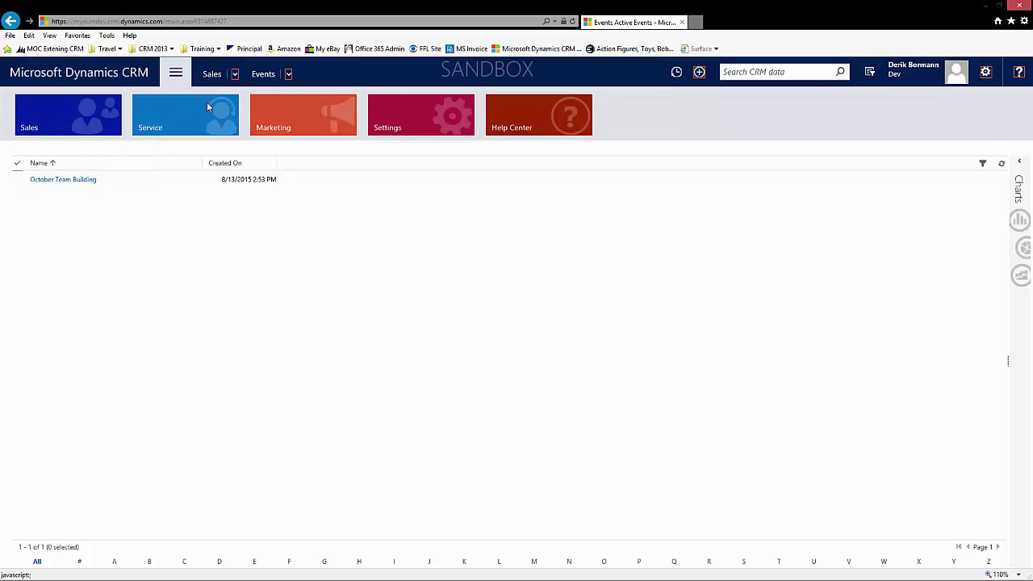
click(55, 117)
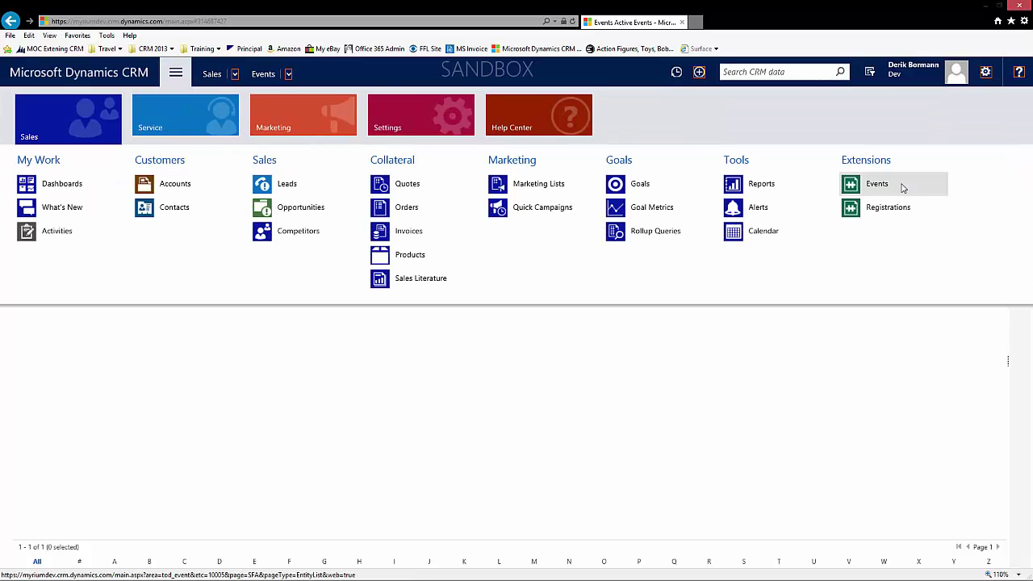
click(872, 212)
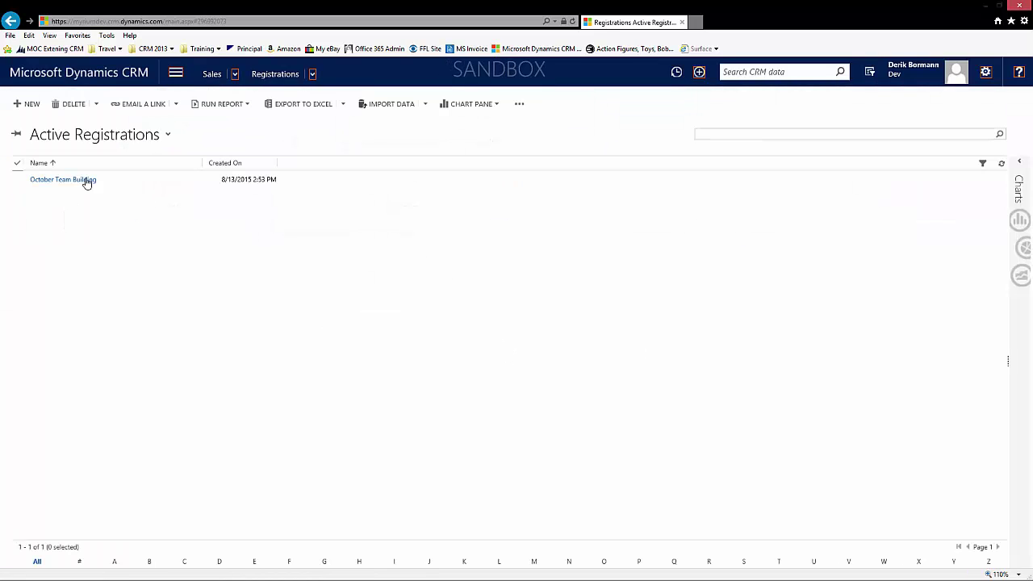
click(32, 105)
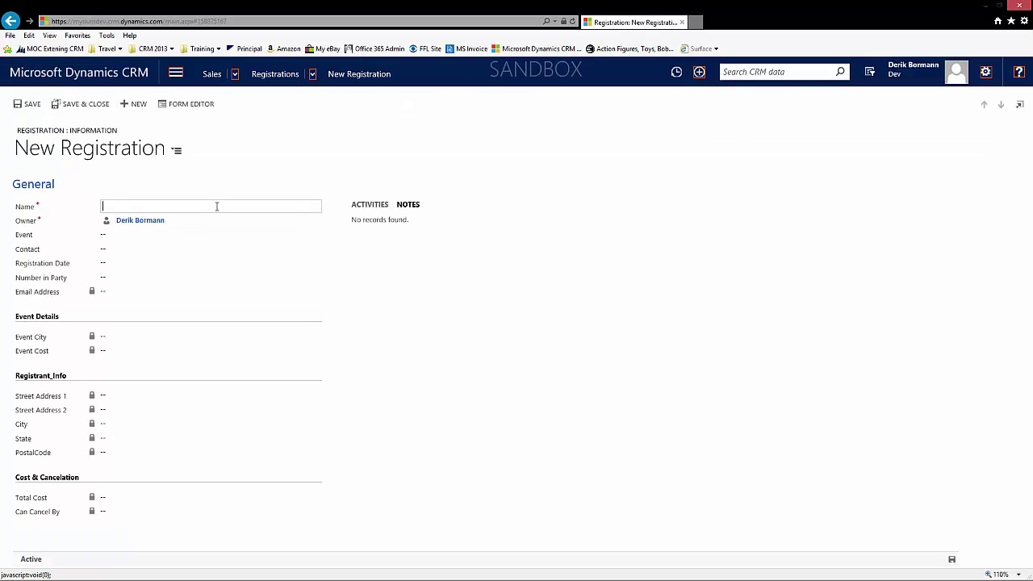
Name the registration October Financial Planning and choose October Team Building as its event
text(october Financial Planning)
key(Tab)
key(Tab)
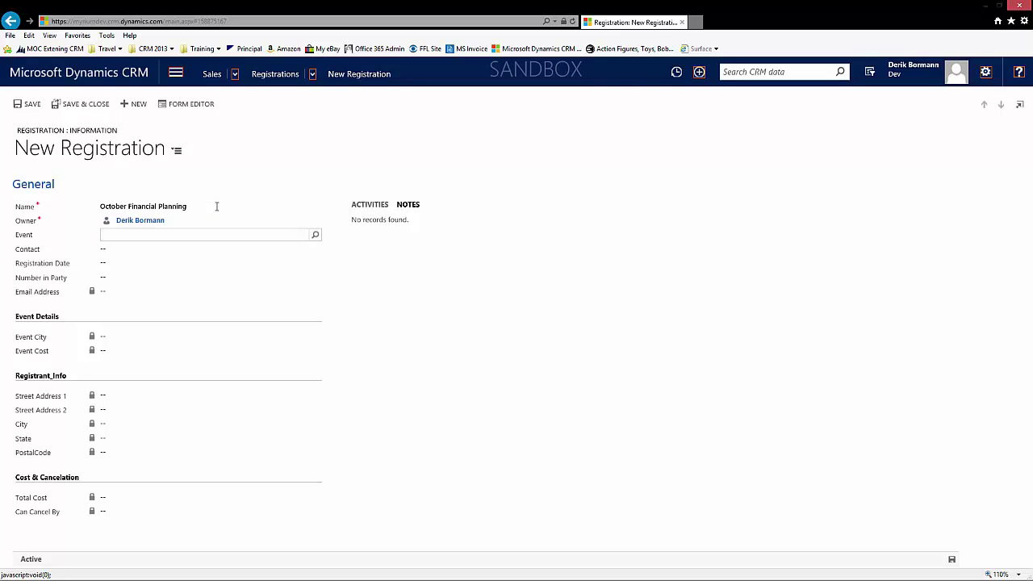
click(316, 236)
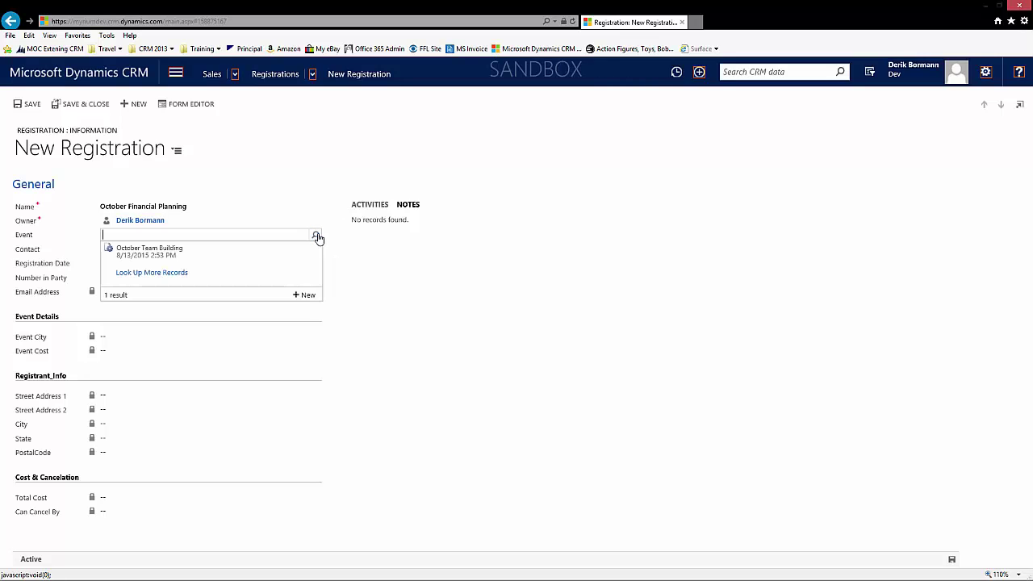
click(216, 252)
Assign a sample contact to the registration and set the Registration Date to 8/13/2015
click(170, 254)
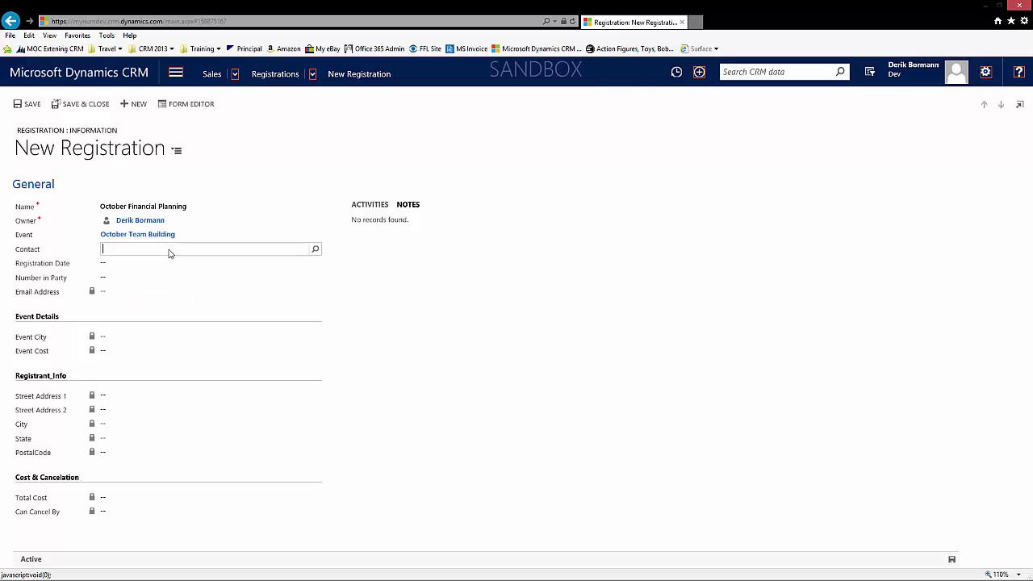
click(315, 250)
click(148, 271)
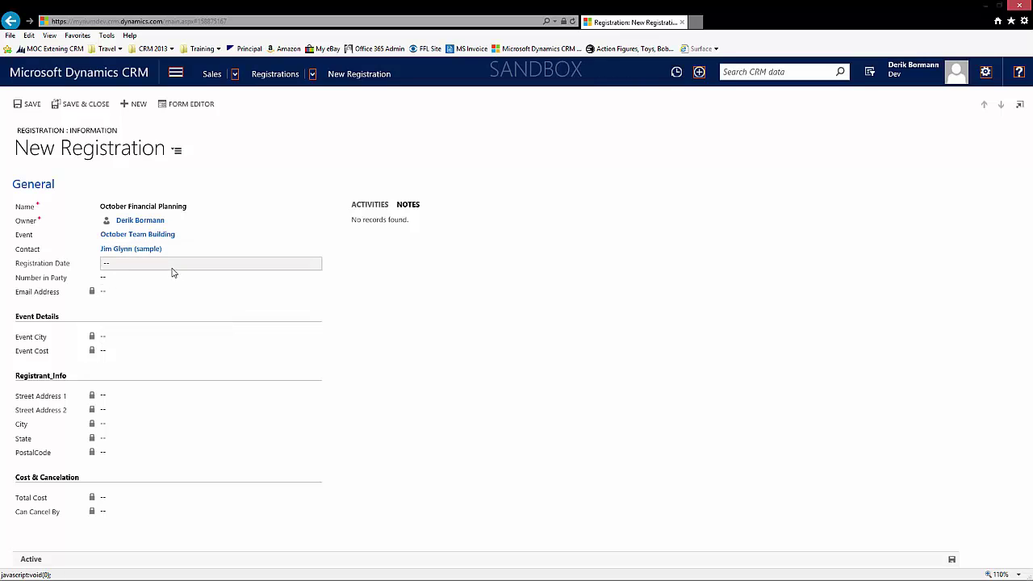
click(172, 270)
click(316, 264)
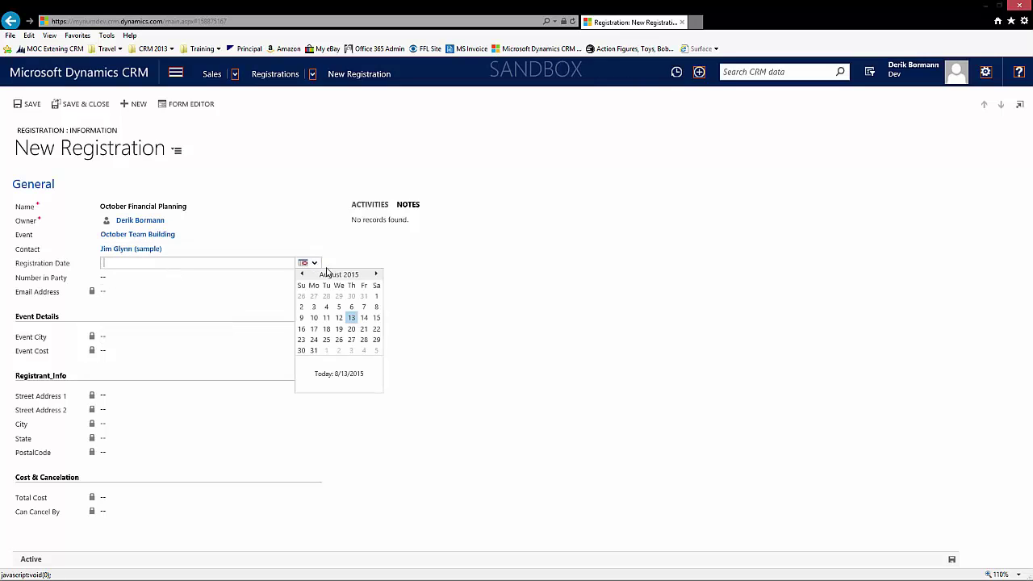
click(353, 320)
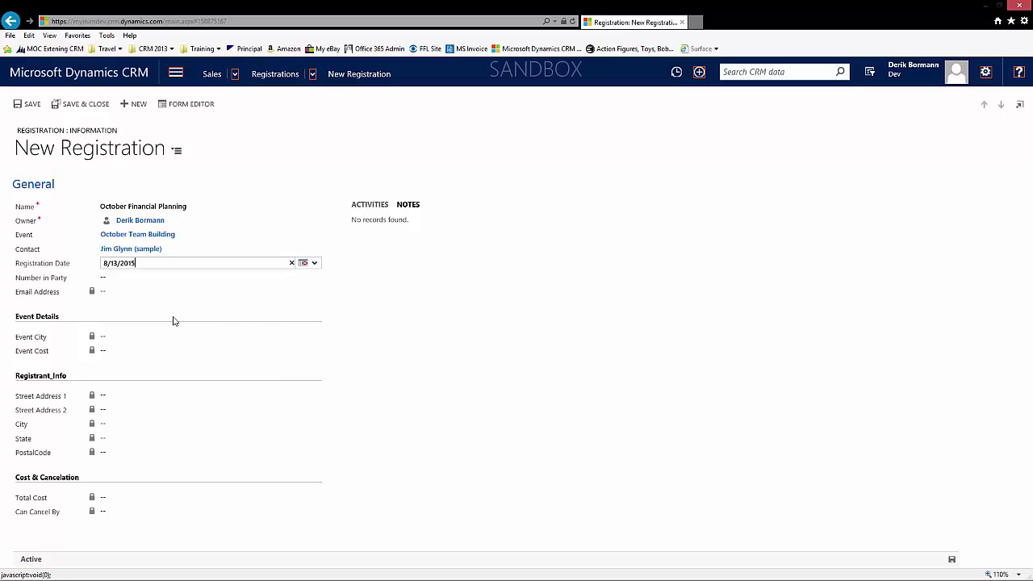
Set Number in Party to 2 and save the registration
click(157, 282)
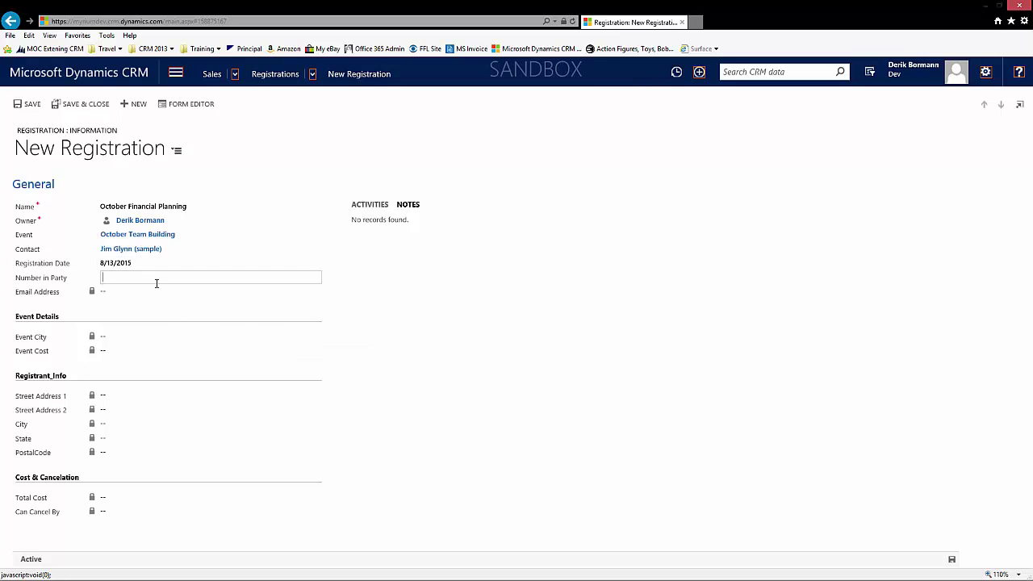
text(2)
key(Tab)
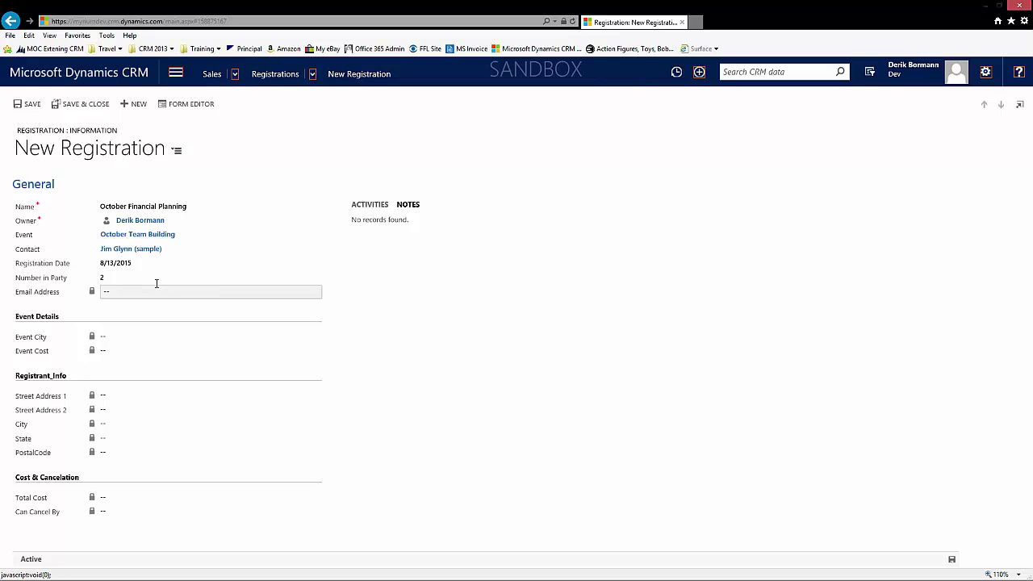
click(27, 106)
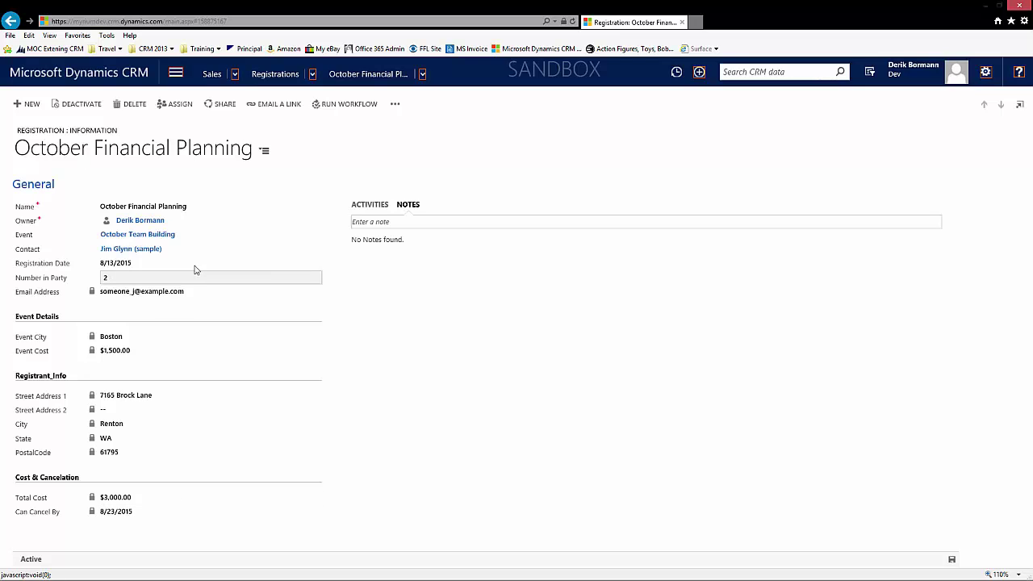
Look up all contacts, replace the registration's contact with the sample contact listed directly below the current one, and save the record
click(314, 253)
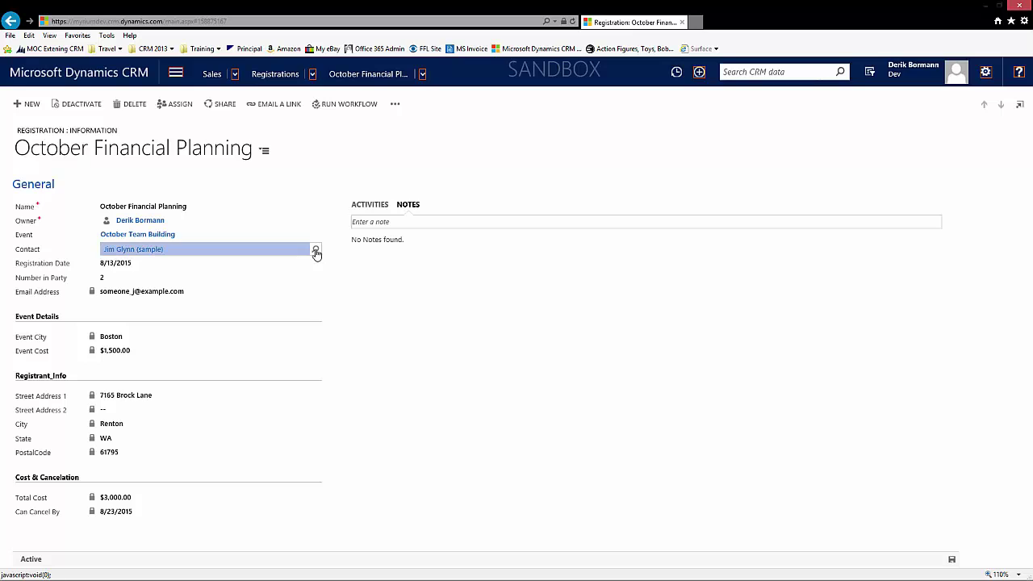
click(316, 251)
click(162, 295)
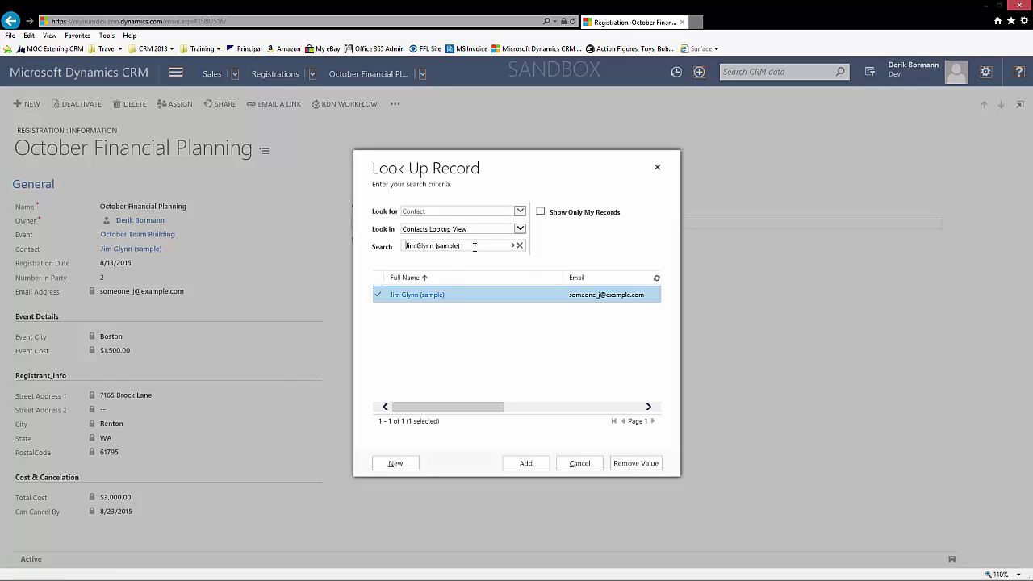
drag(462, 245, 418, 245)
click(520, 247)
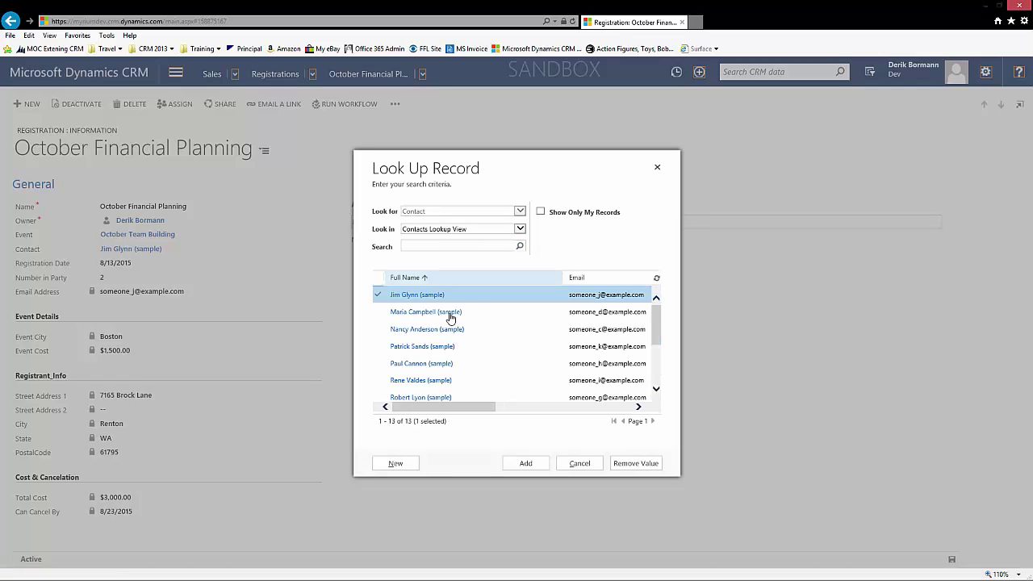
click(494, 318)
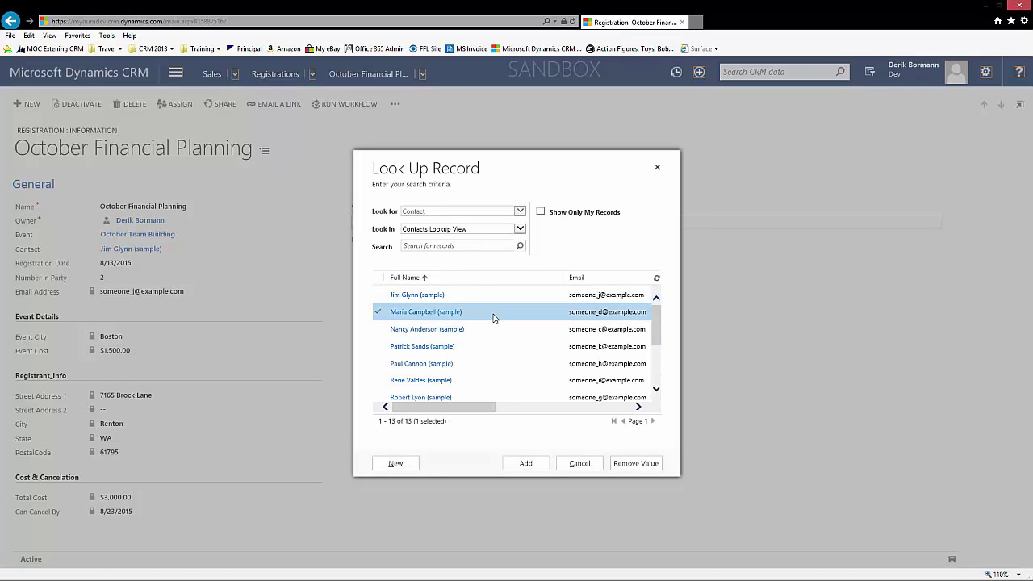
click(532, 463)
click(952, 560)
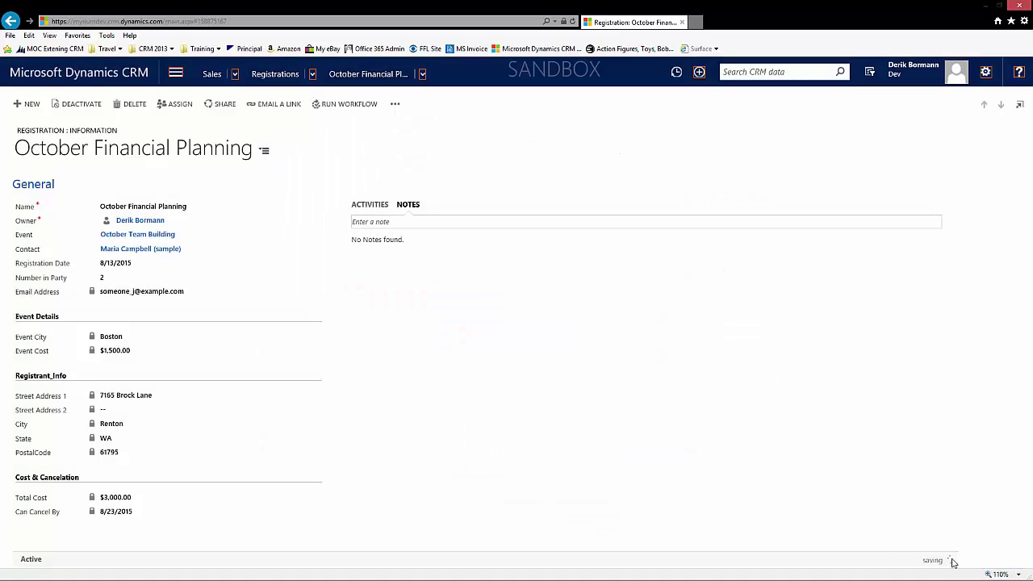